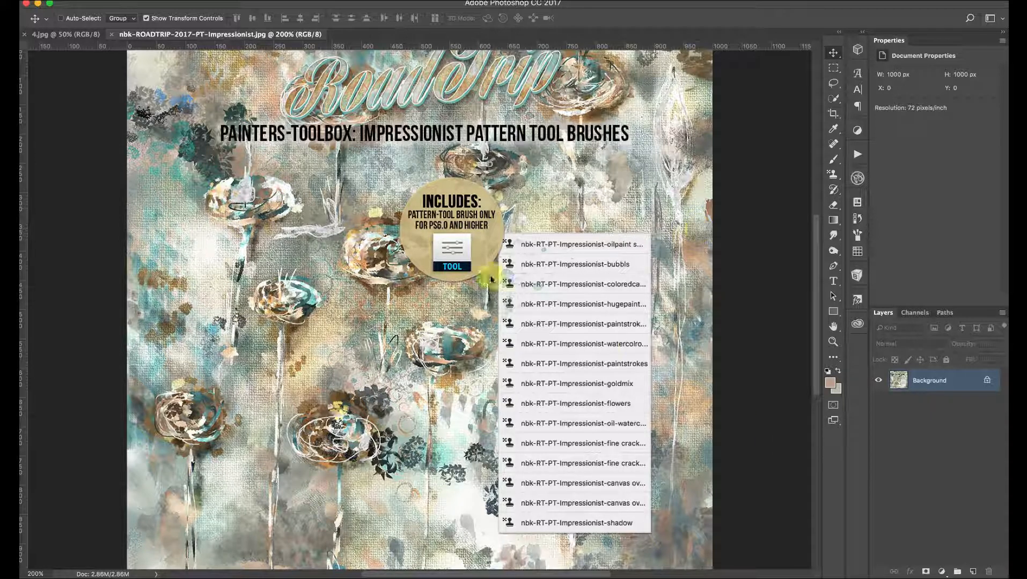
Activate the Pattern Stamp Tool
{"action": "left_click", "coordinate": [829, 177]}
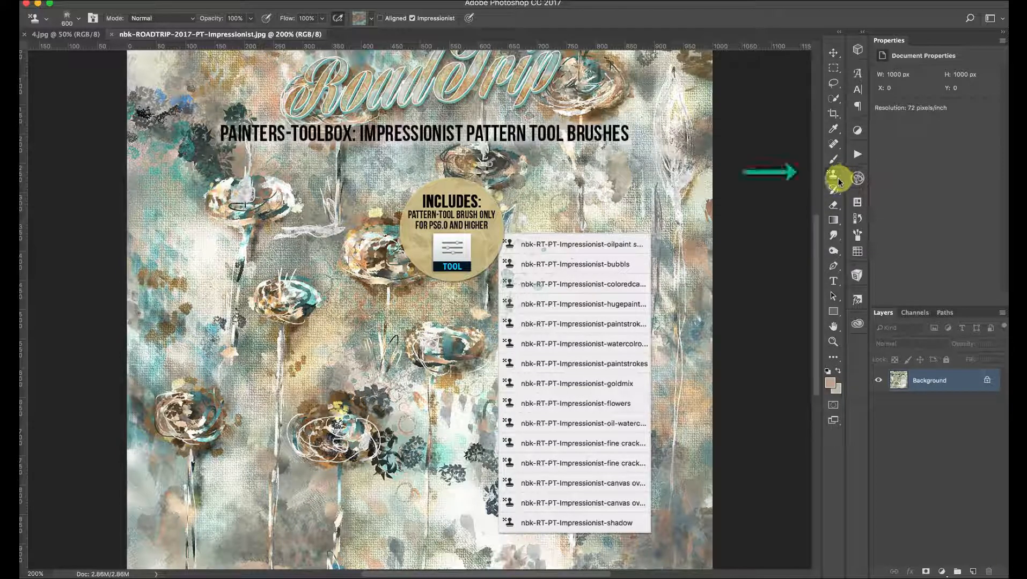
{"action": "right_click", "coordinate": [838, 180]}
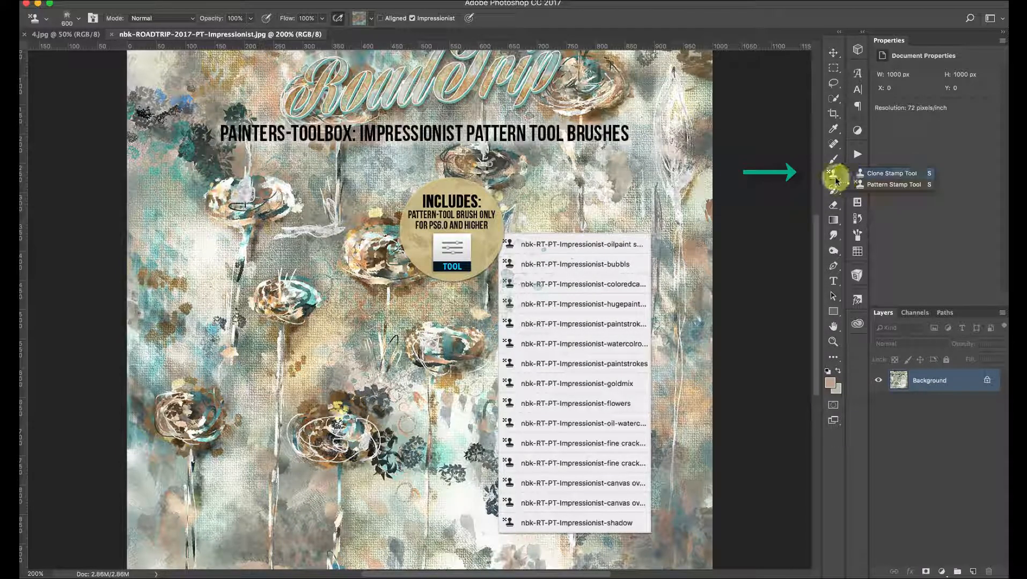
{"action": "left_click", "coordinate": [901, 184]}
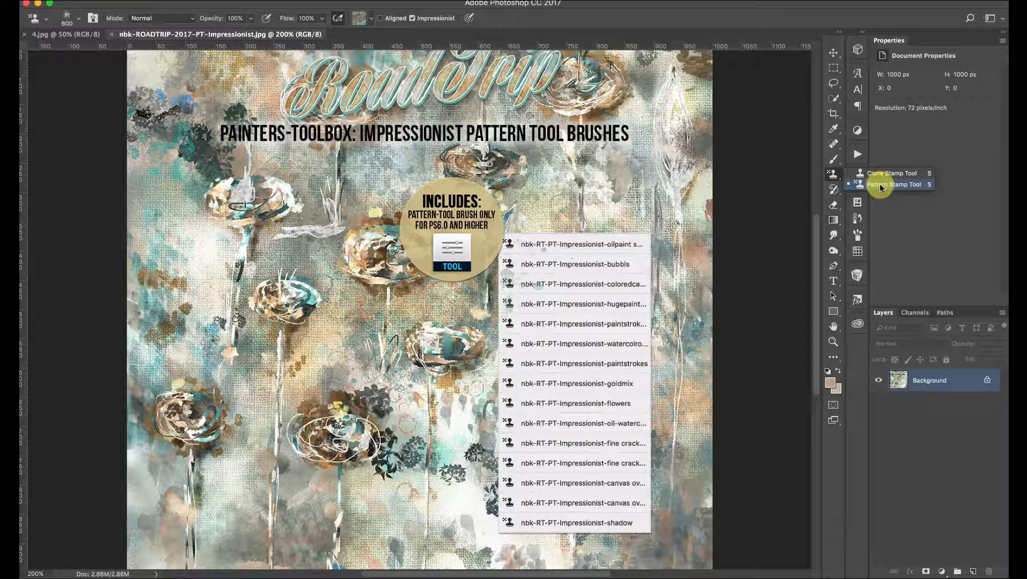
{"action": "left_click", "coordinate": [894, 185]}
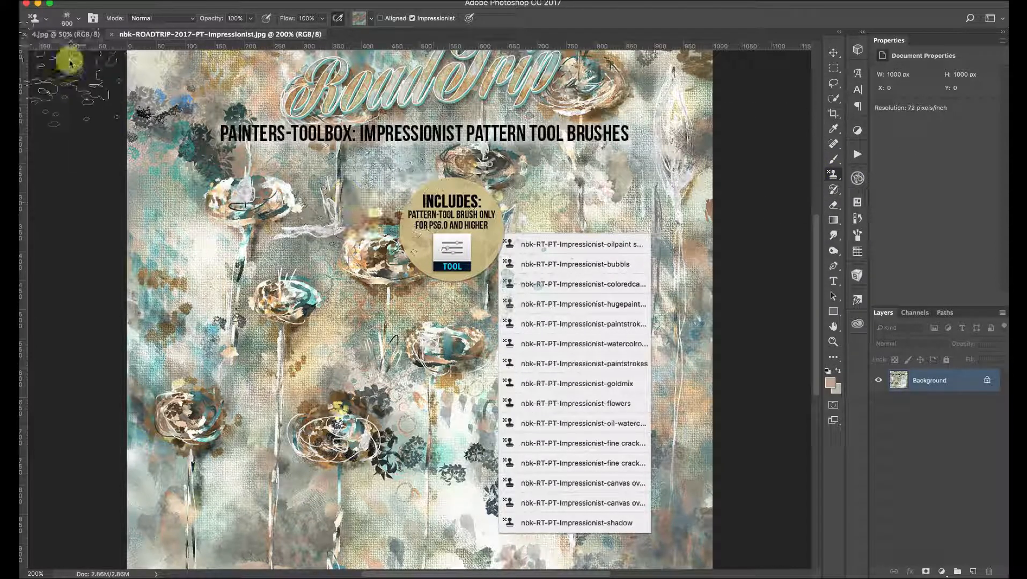
{"action": "left_click", "coordinate": [830, 52]}
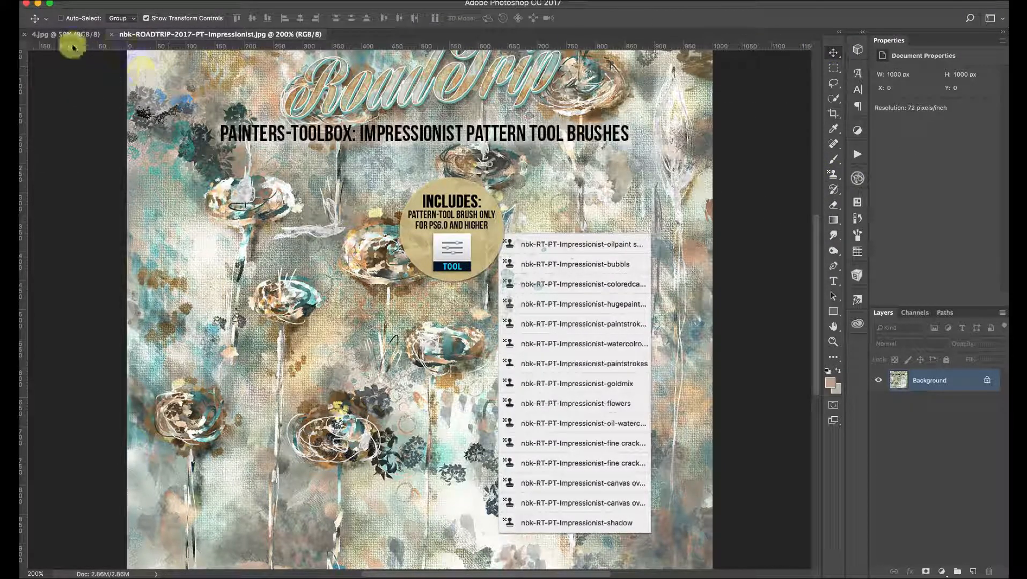
{"action": "left_click", "coordinate": [831, 173]}
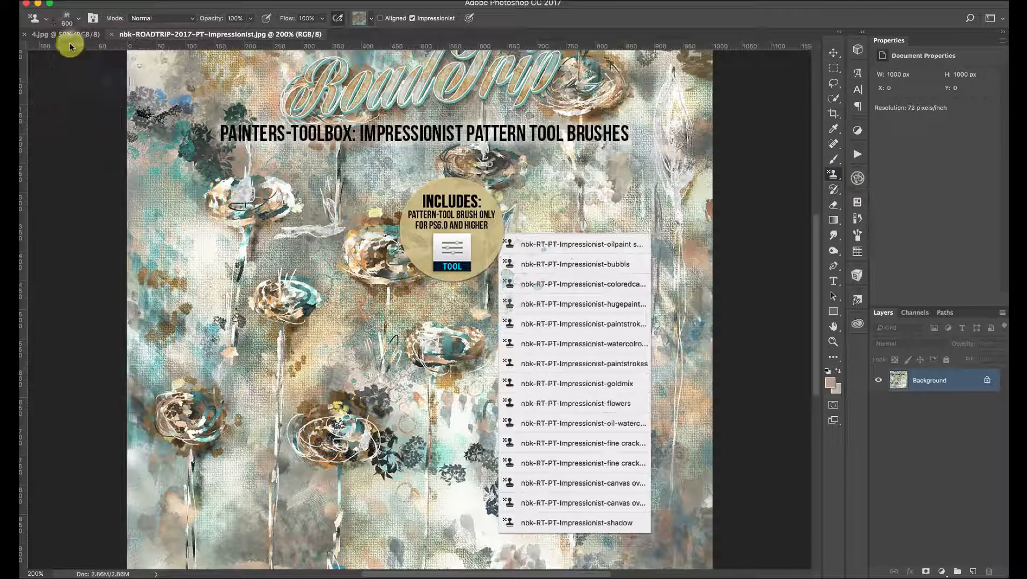
Examine the tool presets for the nbk-RT-PT-Impressionist brushes, along with the options for loading and replacing presets
{"action": "left_click", "coordinate": [45, 23]}
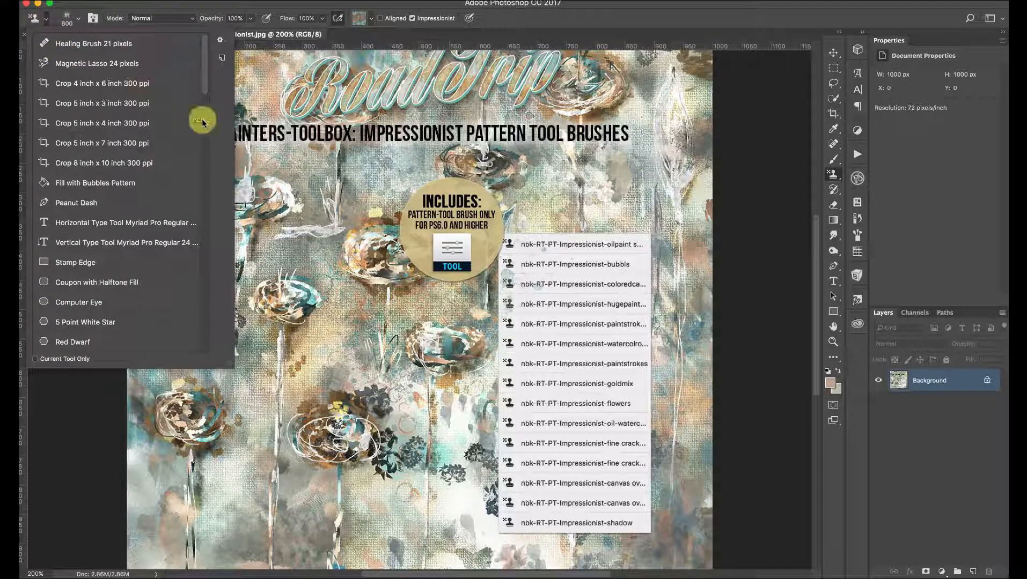
{"action": "mouse_move", "coordinate": [202, 83]}
{"action": "left_mouse_down"}
{"action": "mouse_move", "coordinate": [228, 242]}
{"action": "mouse_move", "coordinate": [211, 142]}
{"action": "mouse_move", "coordinate": [213, 176]}
{"action": "left_mouse_up"}
{"action": "scroll", "coordinate": [212, 177], "scroll_direction": "down", "scroll_amount": 5}
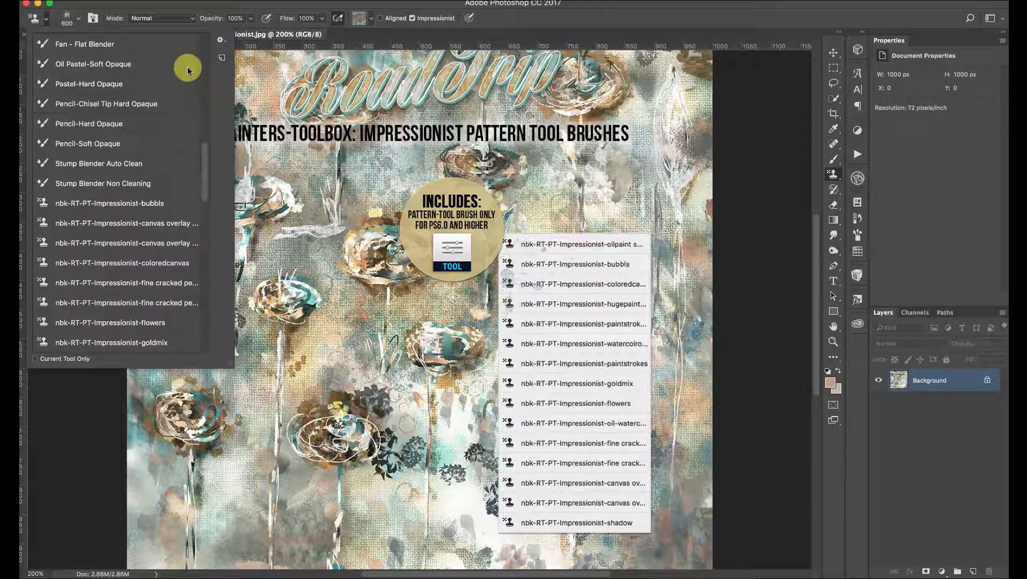
{"action": "left_click", "coordinate": [219, 43]}
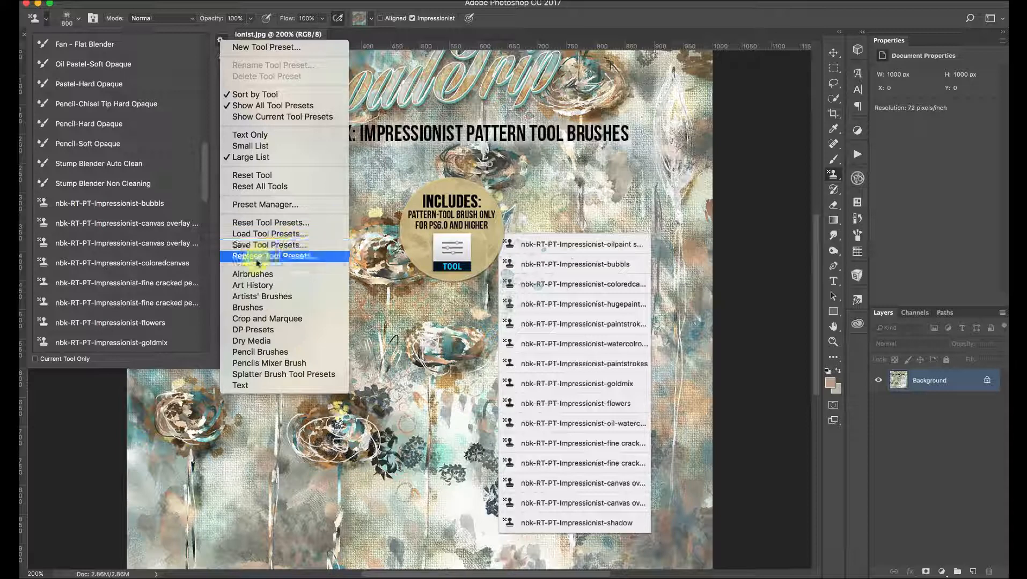
{"action": "left_click", "coordinate": [204, 191]}
{"action": "mouse_move", "coordinate": [204, 178]}
{"action": "left_mouse_down"}
{"action": "mouse_move", "coordinate": [207, 288]}
{"action": "mouse_move", "coordinate": [203, 209]}
{"action": "left_mouse_up"}
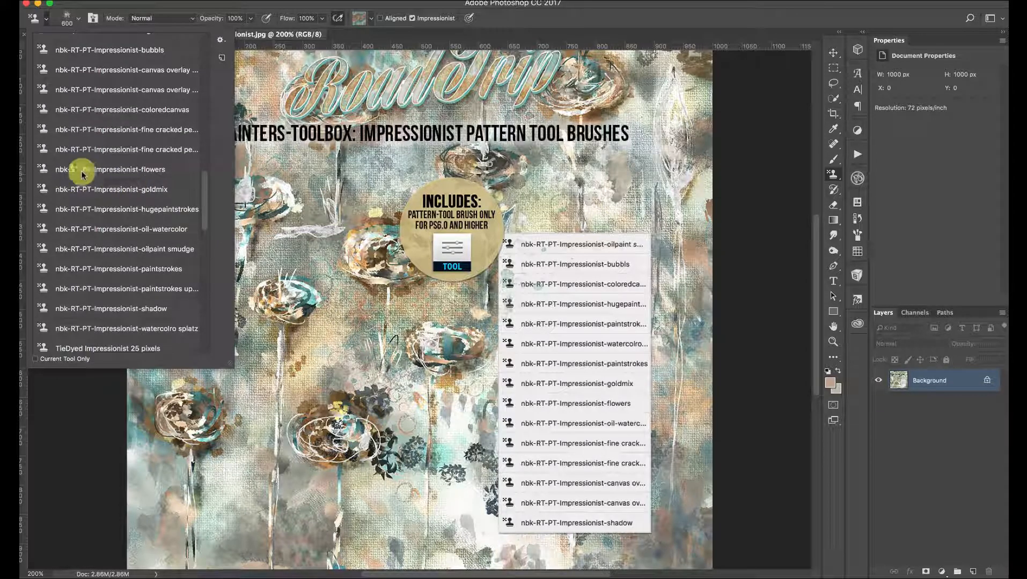
{"action": "left_click_drag", "start_coordinate": [202, 201], "coordinate": [199, 194]}
{"action": "scroll", "coordinate": [199, 196], "scroll_direction": "down", "scroll_amount": 2}
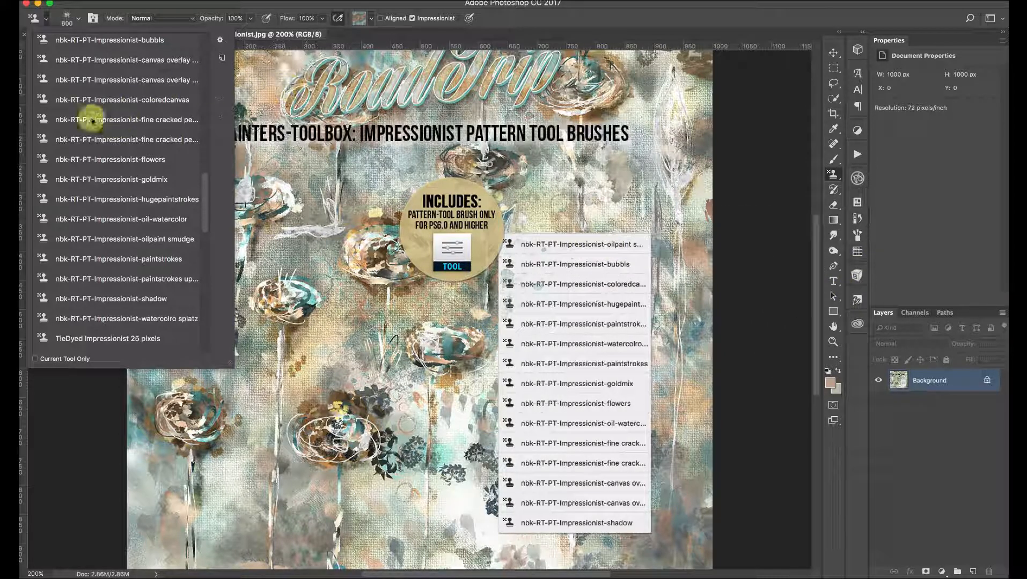
{"action": "scroll", "coordinate": [204, 187], "scroll_direction": "up", "scroll_amount": 3}
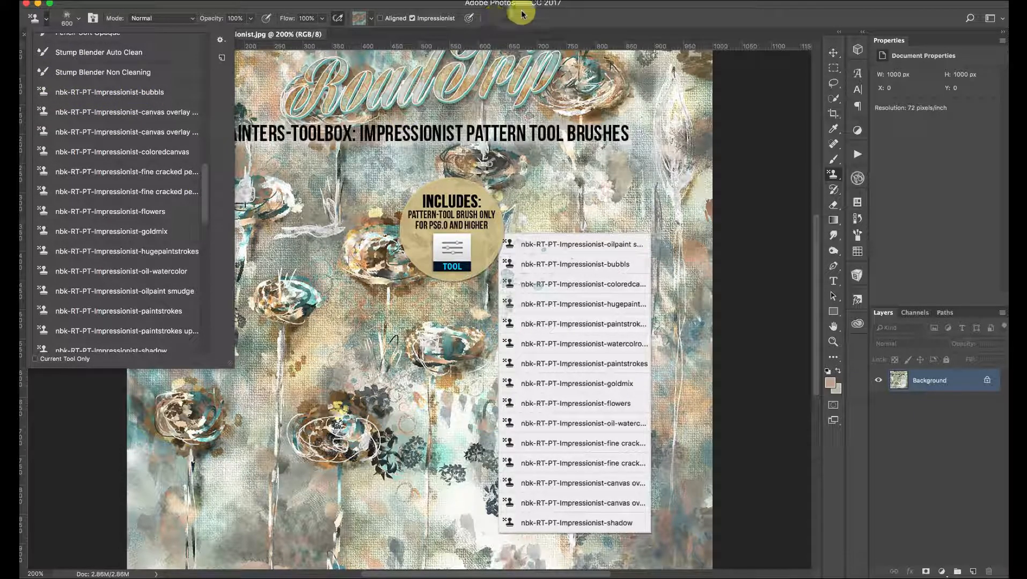
{"action": "left_click", "coordinate": [781, 23]}
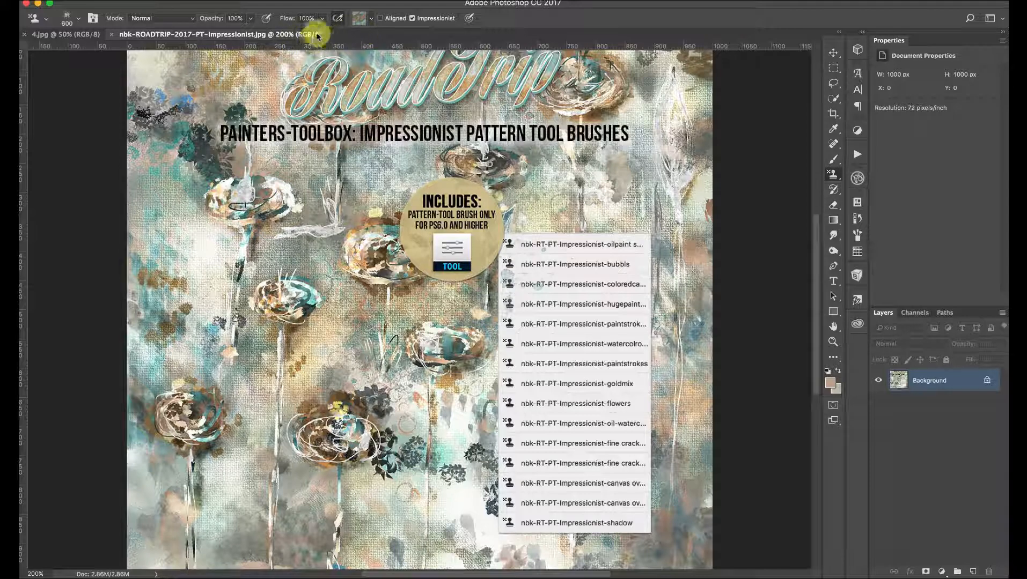
{"action": "left_click", "coordinate": [81, 33]}
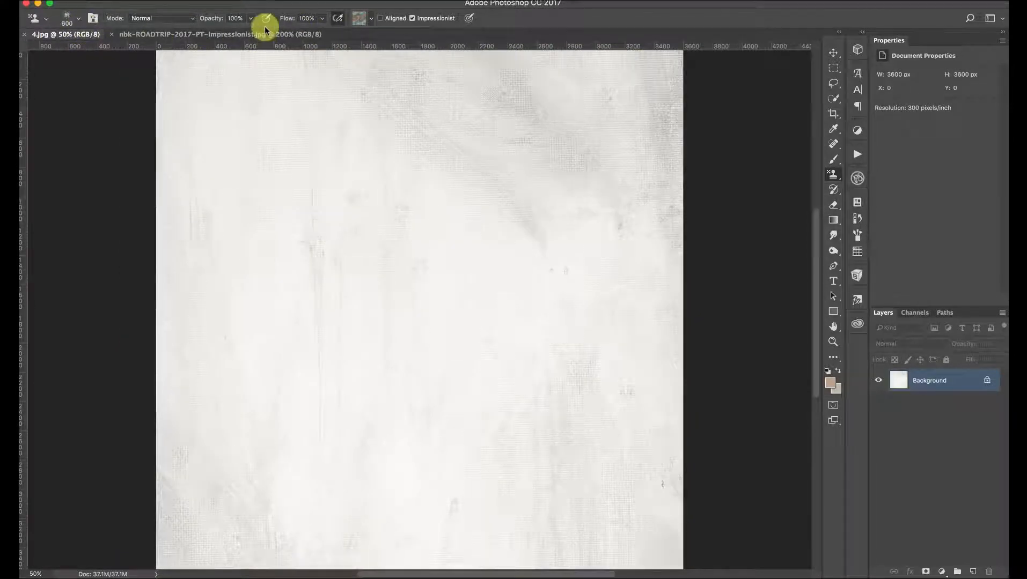
{"action": "left_click", "coordinate": [226, 33]}
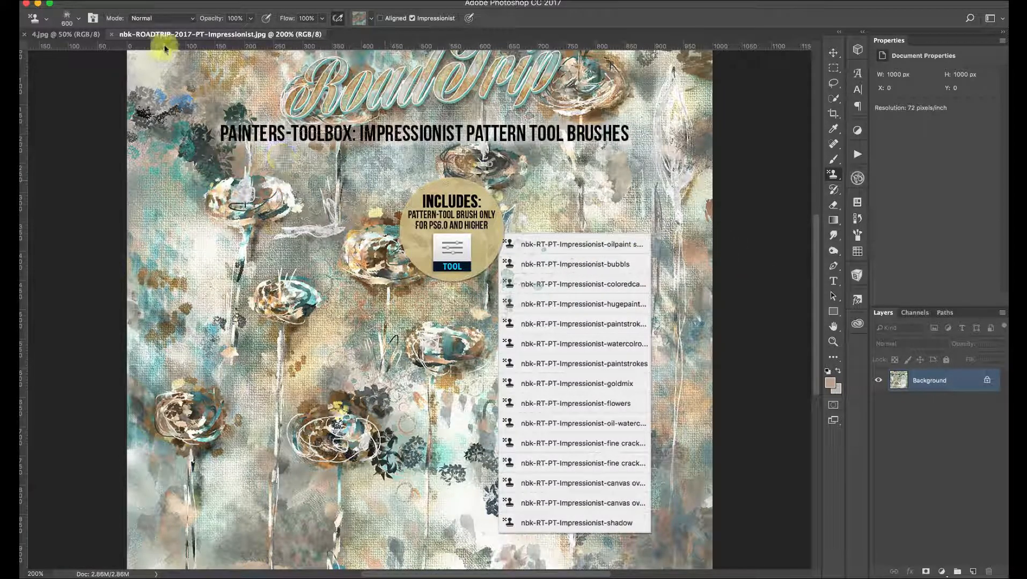
{"action": "left_click", "coordinate": [72, 34]}
{"action": "left_click", "coordinate": [155, 34]}
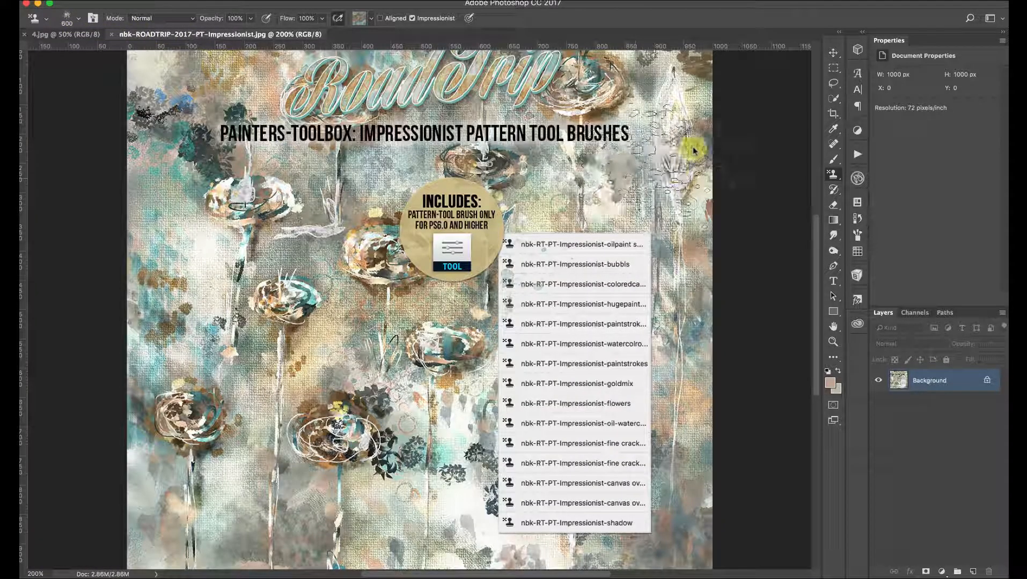
Add a new empty layer above the background in 4.jpg
{"action": "left_click", "coordinate": [830, 55]}
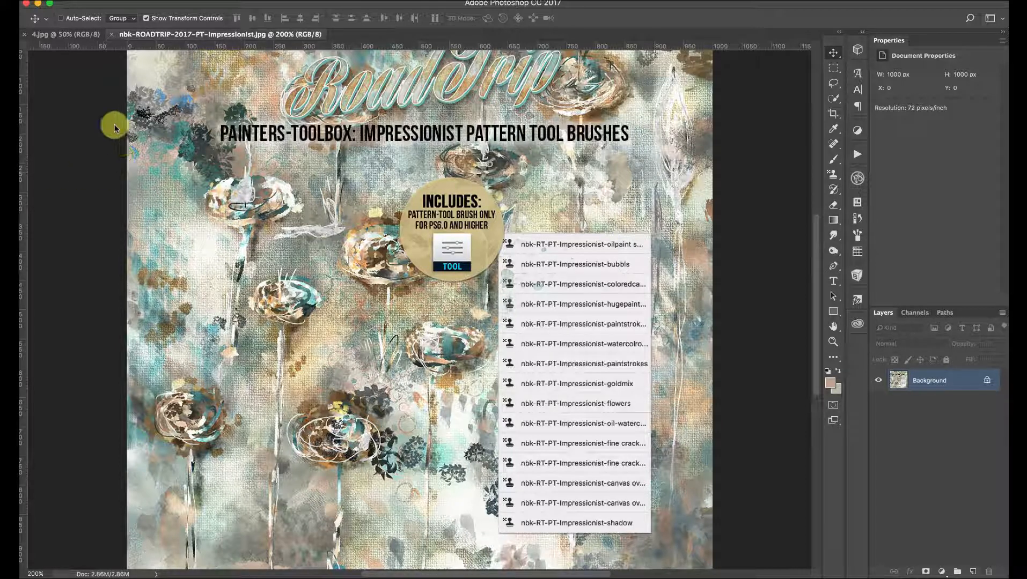
{"action": "left_click", "coordinate": [76, 36]}
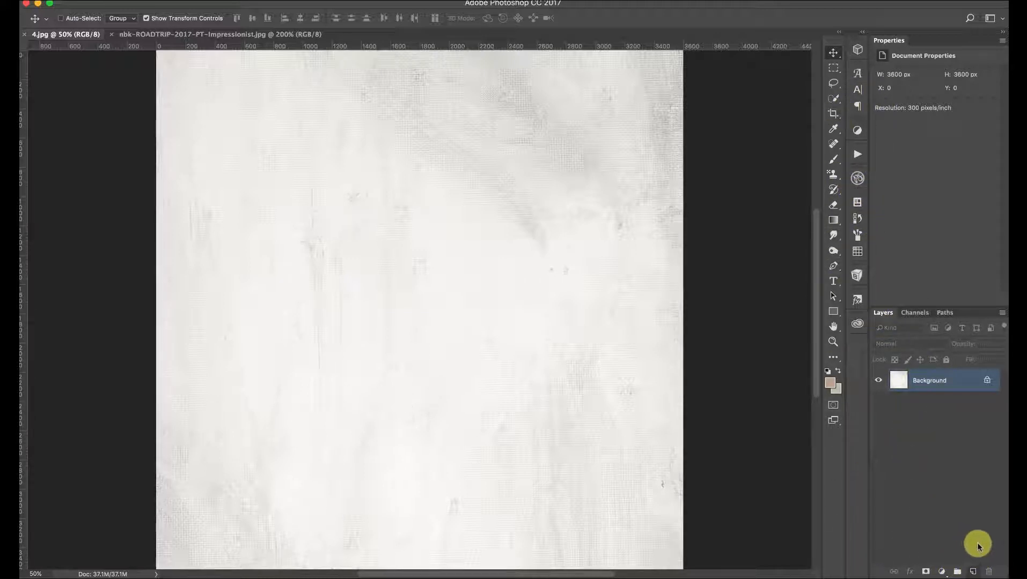
{"action": "left_click", "coordinate": [973, 572]}
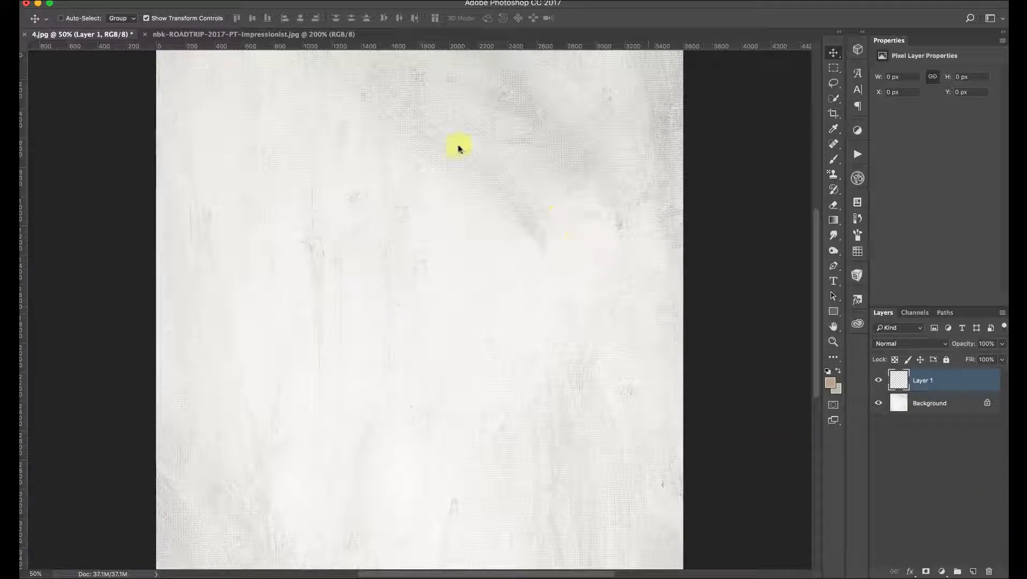
Paint a dense cluster of bubbles in the upper-left area of the 4.jpg canvas with the nbk-RT-PT-Impressionist-bubbls brush at size 449
{"action": "left_click", "coordinate": [298, 34]}
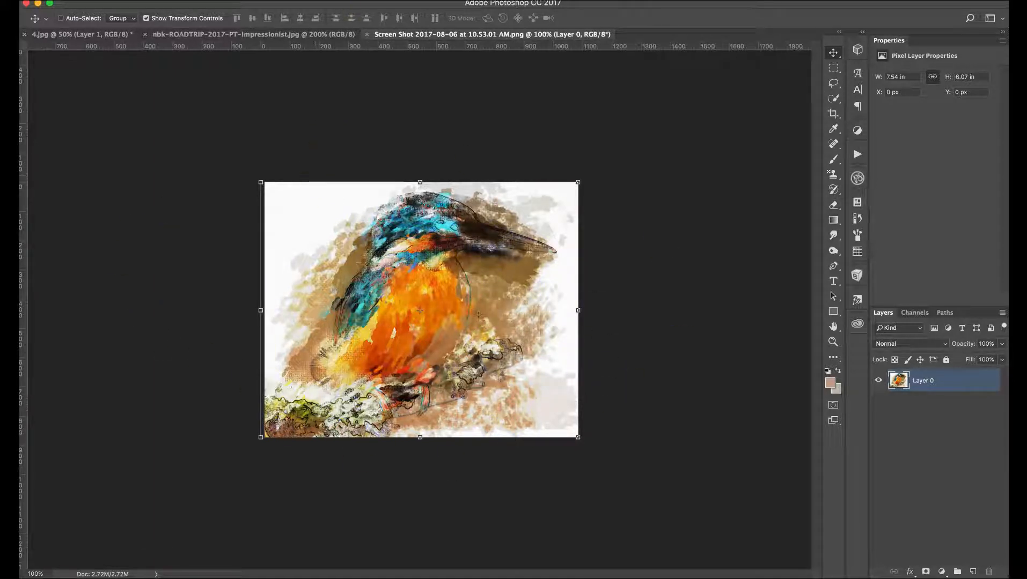
{"action": "left_click", "coordinate": [333, 36]}
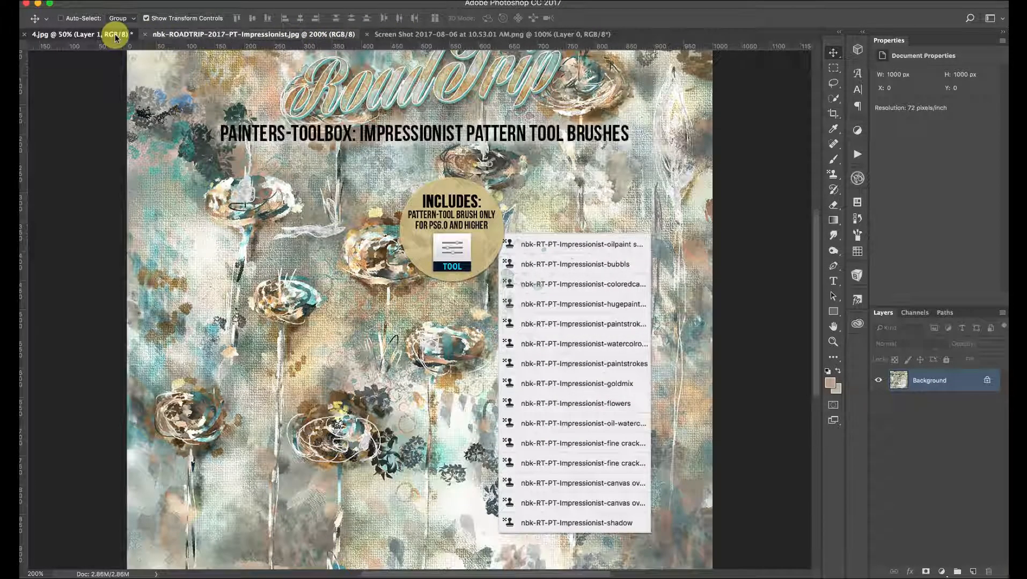
{"action": "left_click", "coordinate": [131, 35]}
{"action": "left_click_drag", "start_coordinate": [220, 180], "coordinate": [258, 188]}
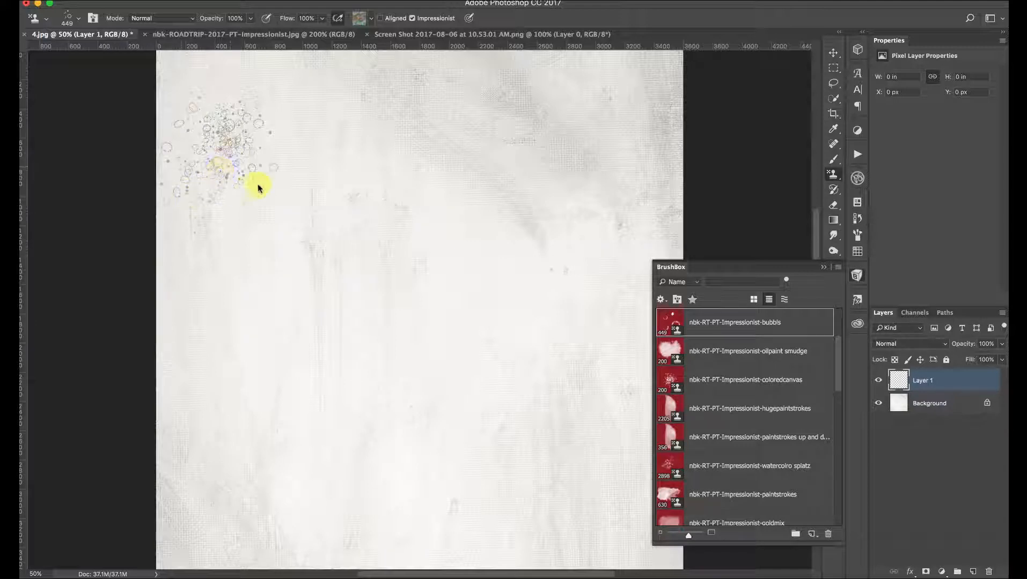
{"action": "mouse_move", "coordinate": [176, 231]}
{"action": "left_mouse_down"}
{"action": "mouse_move", "coordinate": [290, 184]}
{"action": "mouse_move", "coordinate": [253, 181]}
{"action": "mouse_move", "coordinate": [208, 154]}
{"action": "left_mouse_up"}
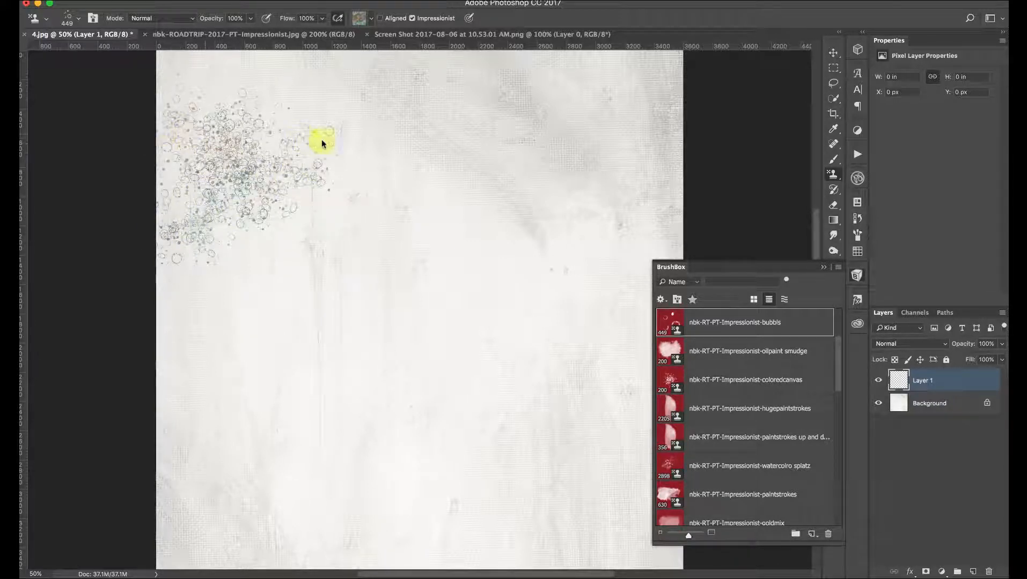
{"action": "left_click_drag", "start_coordinate": [323, 143], "coordinate": [171, 213]}
{"action": "mouse_move", "coordinate": [363, 187]}
{"action": "left_mouse_down"}
{"action": "mouse_move", "coordinate": [163, 247]}
{"action": "mouse_move", "coordinate": [338, 213]}
{"action": "mouse_move", "coordinate": [202, 238]}
{"action": "mouse_move", "coordinate": [350, 201]}
{"action": "mouse_move", "coordinate": [150, 248]}
{"action": "mouse_move", "coordinate": [302, 203]}
{"action": "mouse_move", "coordinate": [172, 211]}
{"action": "mouse_move", "coordinate": [221, 162]}
{"action": "mouse_move", "coordinate": [287, 155]}
{"action": "mouse_move", "coordinate": [334, 172]}
{"action": "left_mouse_up"}
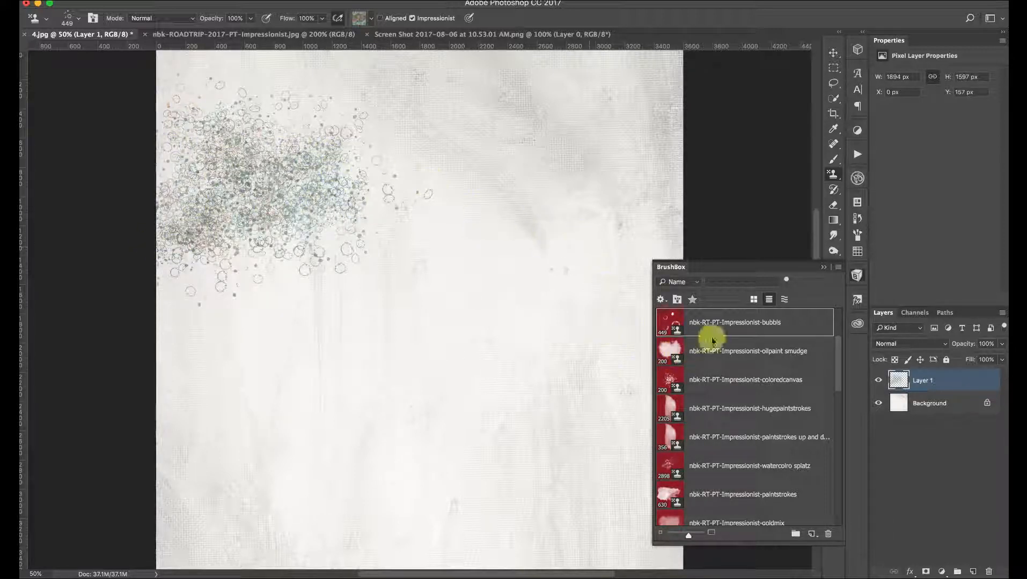
Paint a rounded form near the canvas centre with the oilpaint smudge brush at size 300, and a cloud to its upper right with coloredcanvas at 200
{"action": "left_click", "coordinate": [699, 348]}
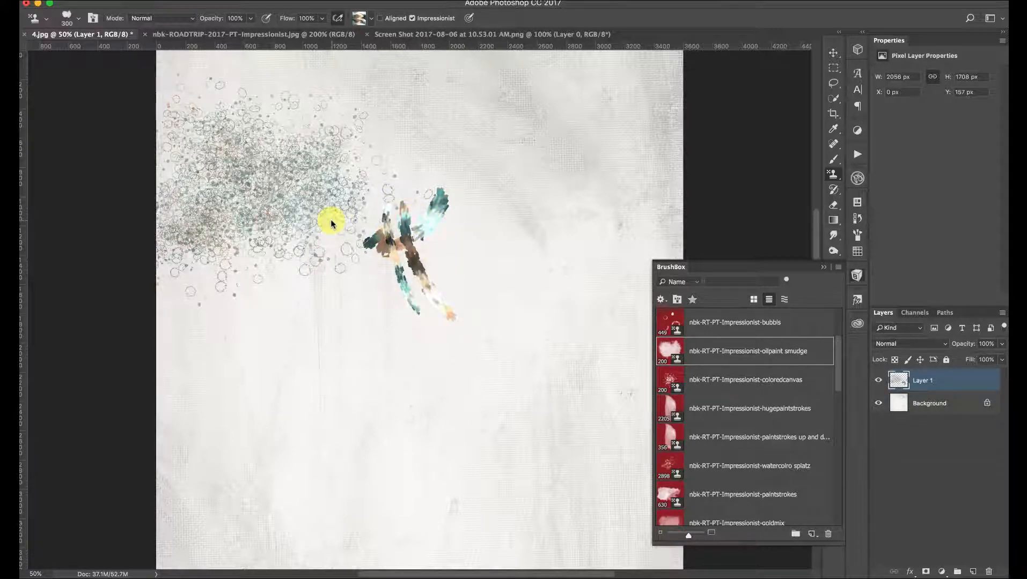
{"action": "key", "text": "super+plus"}
{"action": "mouse_move", "coordinate": [230, 188]}
{"action": "left_mouse_down"}
{"action": "mouse_move", "coordinate": [392, 204]}
{"action": "mouse_move", "coordinate": [397, 170]}
{"action": "mouse_move", "coordinate": [402, 273]}
{"action": "mouse_move", "coordinate": [404, 155]}
{"action": "mouse_move", "coordinate": [424, 285]}
{"action": "mouse_move", "coordinate": [411, 168]}
{"action": "mouse_move", "coordinate": [435, 268]}
{"action": "mouse_move", "coordinate": [422, 184]}
{"action": "mouse_move", "coordinate": [437, 254]}
{"action": "mouse_move", "coordinate": [417, 186]}
{"action": "mouse_move", "coordinate": [405, 240]}
{"action": "mouse_move", "coordinate": [397, 199]}
{"action": "mouse_move", "coordinate": [392, 293]}
{"action": "mouse_move", "coordinate": [389, 174]}
{"action": "mouse_move", "coordinate": [365, 273]}
{"action": "mouse_move", "coordinate": [377, 212]}
{"action": "mouse_move", "coordinate": [364, 217]}
{"action": "mouse_move", "coordinate": [355, 302]}
{"action": "mouse_move", "coordinate": [371, 212]}
{"action": "mouse_move", "coordinate": [351, 294]}
{"action": "mouse_move", "coordinate": [373, 320]}
{"action": "mouse_move", "coordinate": [393, 264]}
{"action": "mouse_move", "coordinate": [407, 266]}
{"action": "mouse_move", "coordinate": [417, 349]}
{"action": "mouse_move", "coordinate": [433, 246]}
{"action": "mouse_move", "coordinate": [421, 311]}
{"action": "mouse_move", "coordinate": [463, 346]}
{"action": "mouse_move", "coordinate": [457, 269]}
{"action": "mouse_move", "coordinate": [445, 244]}
{"action": "mouse_move", "coordinate": [488, 333]}
{"action": "mouse_move", "coordinate": [427, 185]}
{"action": "mouse_move", "coordinate": [484, 317]}
{"action": "mouse_move", "coordinate": [436, 169]}
{"action": "mouse_move", "coordinate": [466, 309]}
{"action": "mouse_move", "coordinate": [447, 169]}
{"action": "mouse_move", "coordinate": [430, 267]}
{"action": "mouse_move", "coordinate": [435, 170]}
{"action": "mouse_move", "coordinate": [458, 326]}
{"action": "mouse_move", "coordinate": [447, 186]}
{"action": "mouse_move", "coordinate": [424, 340]}
{"action": "mouse_move", "coordinate": [417, 189]}
{"action": "mouse_move", "coordinate": [362, 334]}
{"action": "mouse_move", "coordinate": [378, 209]}
{"action": "mouse_move", "coordinate": [363, 227]}
{"action": "mouse_move", "coordinate": [390, 233]}
{"action": "mouse_move", "coordinate": [345, 234]}
{"action": "mouse_move", "coordinate": [434, 288]}
{"action": "mouse_move", "coordinate": [376, 304]}
{"action": "mouse_move", "coordinate": [459, 326]}
{"action": "mouse_move", "coordinate": [396, 206]}
{"action": "mouse_move", "coordinate": [442, 261]}
{"action": "mouse_move", "coordinate": [470, 243]}
{"action": "mouse_move", "coordinate": [437, 272]}
{"action": "mouse_move", "coordinate": [436, 315]}
{"action": "mouse_move", "coordinate": [444, 311]}
{"action": "mouse_move", "coordinate": [447, 330]}
{"action": "mouse_move", "coordinate": [471, 332]}
{"action": "mouse_move", "coordinate": [401, 332]}
{"action": "mouse_move", "coordinate": [393, 348]}
{"action": "mouse_move", "coordinate": [430, 353]}
{"action": "mouse_move", "coordinate": [418, 352]}
{"action": "mouse_move", "coordinate": [438, 349]}
{"action": "mouse_move", "coordinate": [283, 315]}
{"action": "mouse_move", "coordinate": [362, 241]}
{"action": "mouse_move", "coordinate": [344, 286]}
{"action": "mouse_move", "coordinate": [351, 299]}
{"action": "mouse_move", "coordinate": [360, 265]}
{"action": "mouse_move", "coordinate": [376, 316]}
{"action": "mouse_move", "coordinate": [387, 326]}
{"action": "mouse_move", "coordinate": [402, 312]}
{"action": "mouse_move", "coordinate": [408, 339]}
{"action": "mouse_move", "coordinate": [500, 353]}
{"action": "left_mouse_up"}
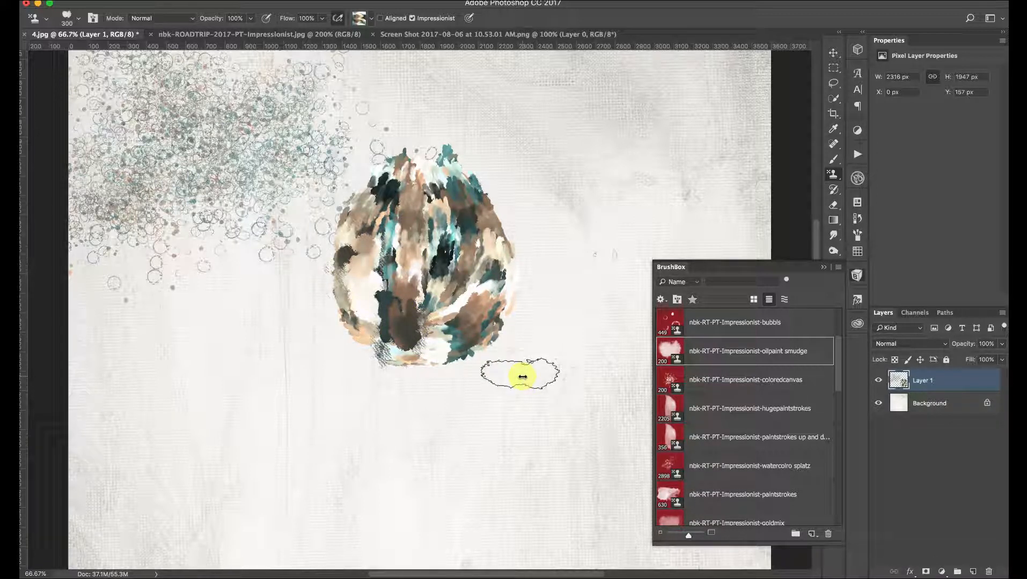
{"action": "mouse_move", "coordinate": [522, 379]}
{"action": "left_mouse_down"}
{"action": "mouse_move", "coordinate": [353, 261]}
{"action": "mouse_move", "coordinate": [468, 279]}
{"action": "mouse_move", "coordinate": [394, 253]}
{"action": "mouse_move", "coordinate": [422, 284]}
{"action": "mouse_move", "coordinate": [376, 247]}
{"action": "mouse_move", "coordinate": [439, 311]}
{"action": "mouse_move", "coordinate": [366, 248]}
{"action": "mouse_move", "coordinate": [419, 305]}
{"action": "mouse_move", "coordinate": [378, 249]}
{"action": "mouse_move", "coordinate": [422, 325]}
{"action": "mouse_move", "coordinate": [351, 253]}
{"action": "mouse_move", "coordinate": [419, 328]}
{"action": "mouse_move", "coordinate": [370, 265]}
{"action": "mouse_move", "coordinate": [392, 367]}
{"action": "mouse_move", "coordinate": [391, 282]}
{"action": "mouse_move", "coordinate": [336, 282]}
{"action": "mouse_move", "coordinate": [448, 324]}
{"action": "mouse_move", "coordinate": [410, 351]}
{"action": "mouse_move", "coordinate": [462, 368]}
{"action": "mouse_move", "coordinate": [435, 371]}
{"action": "mouse_move", "coordinate": [502, 328]}
{"action": "mouse_move", "coordinate": [500, 311]}
{"action": "mouse_move", "coordinate": [420, 380]}
{"action": "mouse_move", "coordinate": [356, 358]}
{"action": "mouse_move", "coordinate": [374, 347]}
{"action": "mouse_move", "coordinate": [356, 347]}
{"action": "mouse_move", "coordinate": [343, 312]}
{"action": "mouse_move", "coordinate": [363, 300]}
{"action": "mouse_move", "coordinate": [504, 359]}
{"action": "left_mouse_up"}
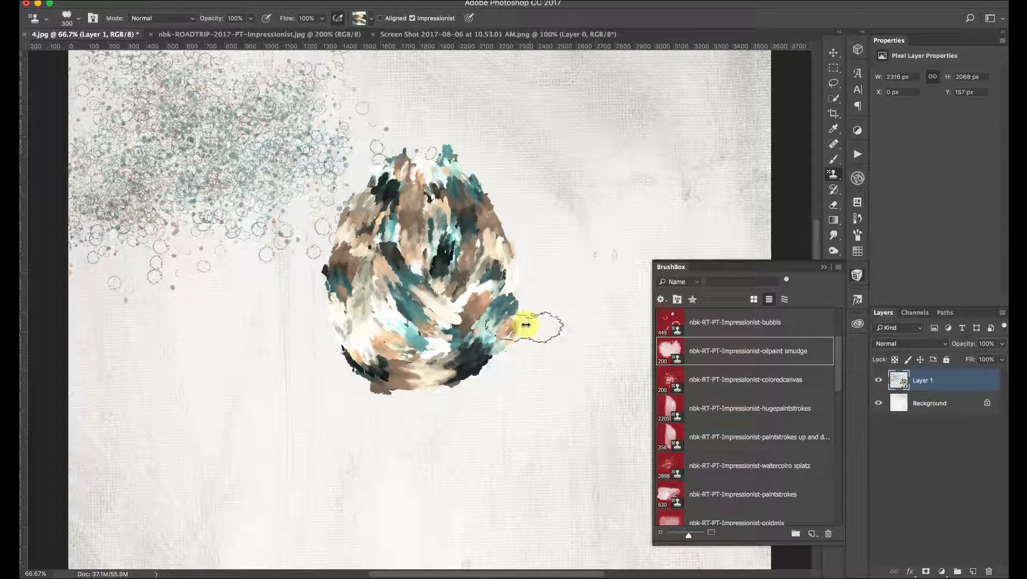
{"action": "left_click", "coordinate": [712, 381]}
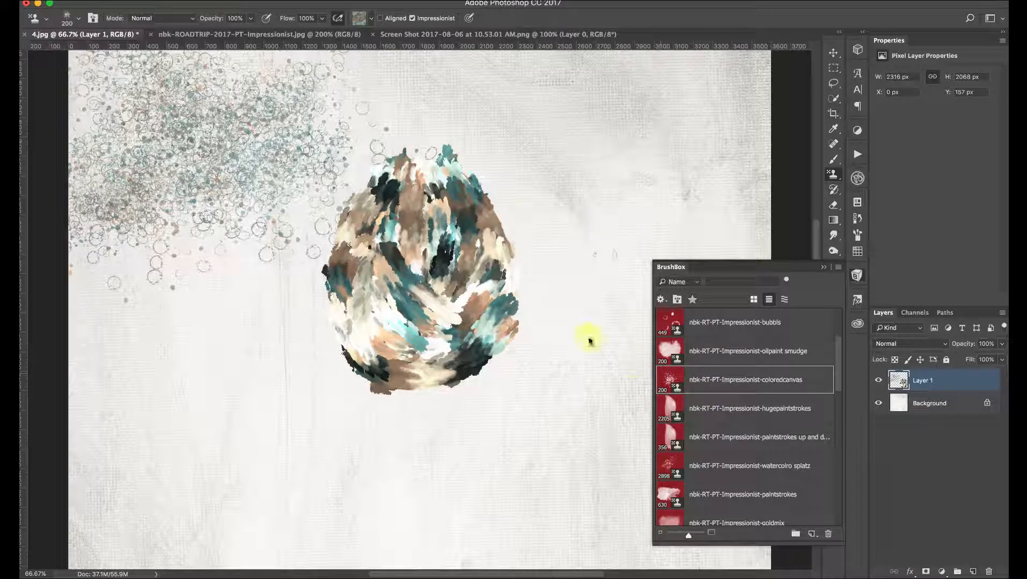
{"action": "mouse_move", "coordinate": [508, 218]}
{"action": "left_mouse_down"}
{"action": "mouse_move", "coordinate": [537, 199]}
{"action": "mouse_move", "coordinate": [479, 163]}
{"action": "mouse_move", "coordinate": [529, 154]}
{"action": "mouse_move", "coordinate": [569, 120]}
{"action": "mouse_move", "coordinate": [506, 150]}
{"action": "mouse_move", "coordinate": [611, 161]}
{"action": "mouse_move", "coordinate": [583, 212]}
{"action": "mouse_move", "coordinate": [500, 233]}
{"action": "mouse_move", "coordinate": [523, 256]}
{"action": "mouse_move", "coordinate": [563, 251]}
{"action": "mouse_move", "coordinate": [456, 191]}
{"action": "mouse_move", "coordinate": [577, 212]}
{"action": "mouse_move", "coordinate": [603, 198]}
{"action": "mouse_move", "coordinate": [607, 215]}
{"action": "mouse_move", "coordinate": [573, 254]}
{"action": "mouse_move", "coordinate": [612, 178]}
{"action": "mouse_move", "coordinate": [502, 137]}
{"action": "mouse_move", "coordinate": [443, 179]}
{"action": "left_mouse_up"}
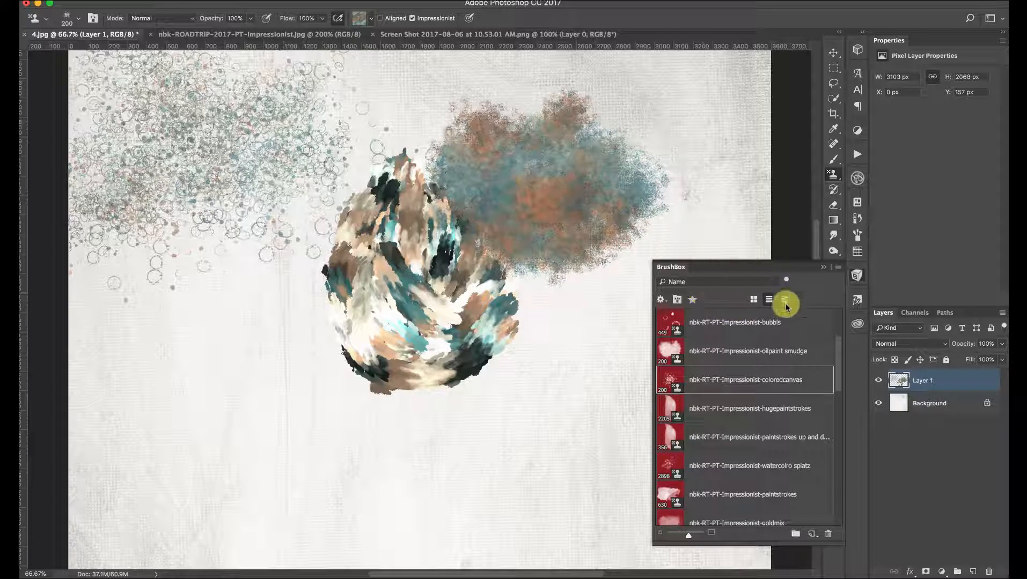
Paint soft overlapping strokes below the bubbles with the nbk-RT-PT-Impressionist-hugepaintstrokes brush reduced to size 700
{"action": "left_click", "coordinate": [719, 408]}
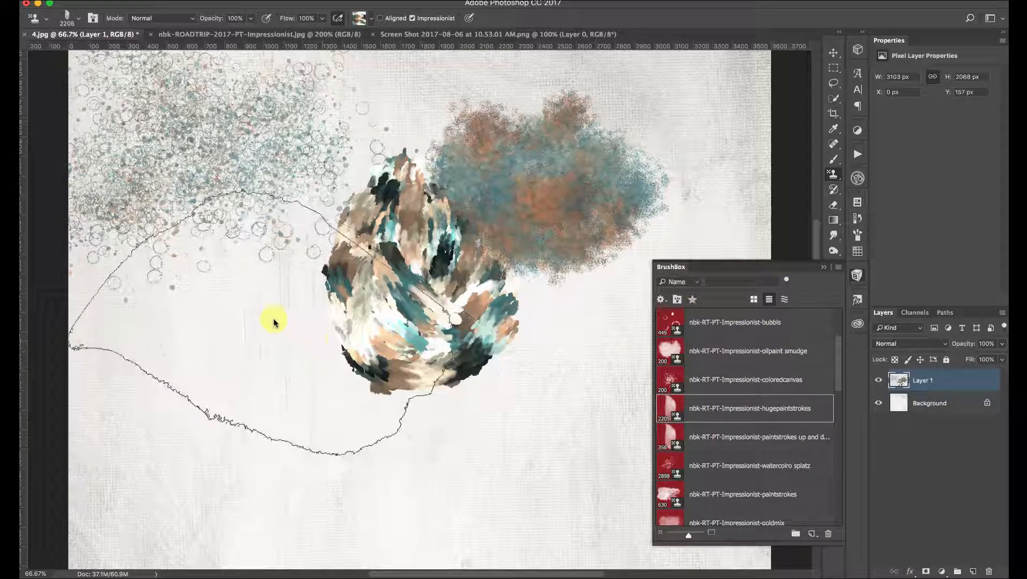
{"action": "key", "text": "bracketleft"}
{"action": "key", "text": "bracketleft"}
{"action": "key", "text": "bracketleft"}
{"action": "key", "text": "bracketleft"}
{"action": "key", "text": "bracketleft"}
{"action": "key", "text": "bracketleft"}
{"action": "key", "text": "bracketleft"}
{"action": "key", "text": "bracketleft"}
{"action": "key", "text": "bracketleft"}
{"action": "key", "text": "bracketleft"}
{"action": "key", "text": "bracketleft"}
{"action": "key", "text": "bracketleft"}
{"action": "key", "text": "bracketleft"}
{"action": "key", "text": "bracketleft"}
{"action": "key", "text": "bracketleft"}
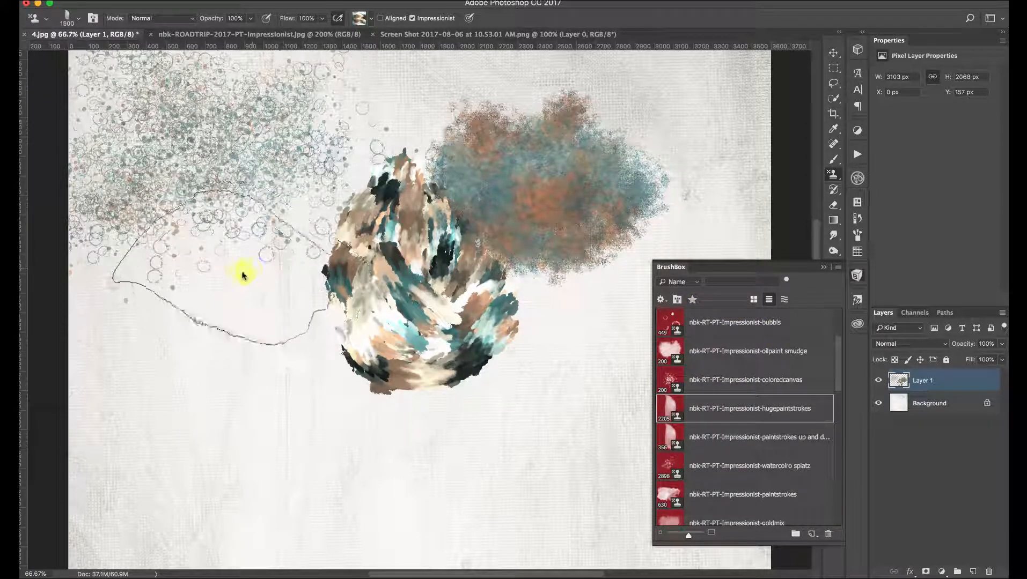
{"action": "mouse_move", "coordinate": [266, 313]}
{"action": "left_mouse_down"}
{"action": "mouse_move", "coordinate": [207, 357]}
{"action": "mouse_move", "coordinate": [286, 370]}
{"action": "mouse_move", "coordinate": [279, 382]}
{"action": "mouse_move", "coordinate": [246, 382]}
{"action": "mouse_move", "coordinate": [317, 347]}
{"action": "mouse_move", "coordinate": [302, 328]}
{"action": "left_mouse_up"}
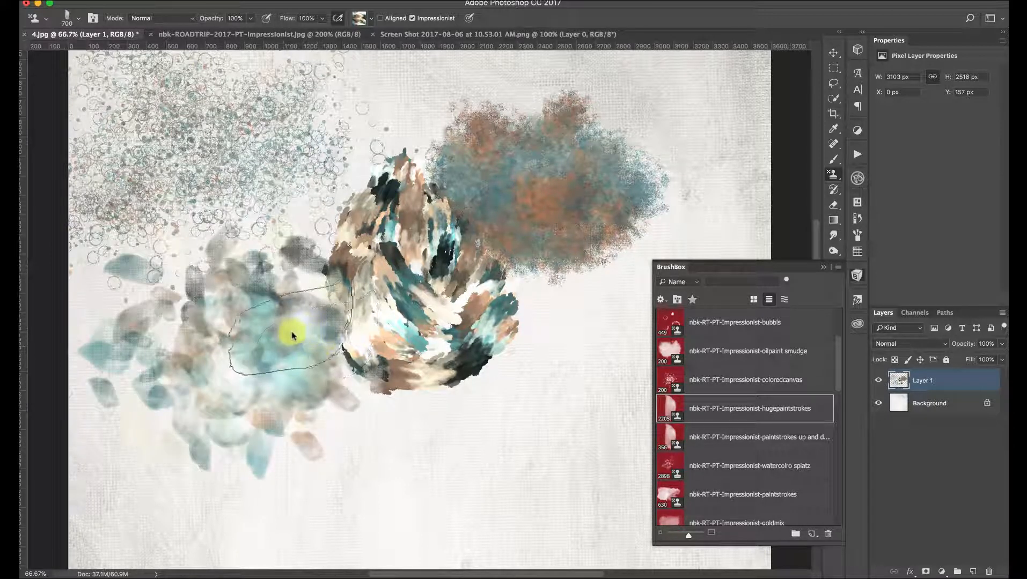
Paint vertical strokes around the lower part of the rounded form with the paintstrokes up and down brush at size 356
{"action": "left_click", "coordinate": [723, 435]}
{"action": "mouse_move", "coordinate": [474, 379]}
{"action": "left_mouse_down"}
{"action": "mouse_move", "coordinate": [460, 401]}
{"action": "mouse_move", "coordinate": [358, 430]}
{"action": "mouse_move", "coordinate": [532, 403]}
{"action": "mouse_move", "coordinate": [349, 428]}
{"action": "mouse_move", "coordinate": [382, 434]}
{"action": "mouse_move", "coordinate": [545, 397]}
{"action": "mouse_move", "coordinate": [317, 438]}
{"action": "mouse_move", "coordinate": [463, 401]}
{"action": "mouse_move", "coordinate": [543, 354]}
{"action": "mouse_move", "coordinate": [531, 320]}
{"action": "mouse_move", "coordinate": [554, 351]}
{"action": "mouse_move", "coordinate": [435, 370]}
{"action": "left_mouse_up"}
{"action": "key", "text": "super+minus"}
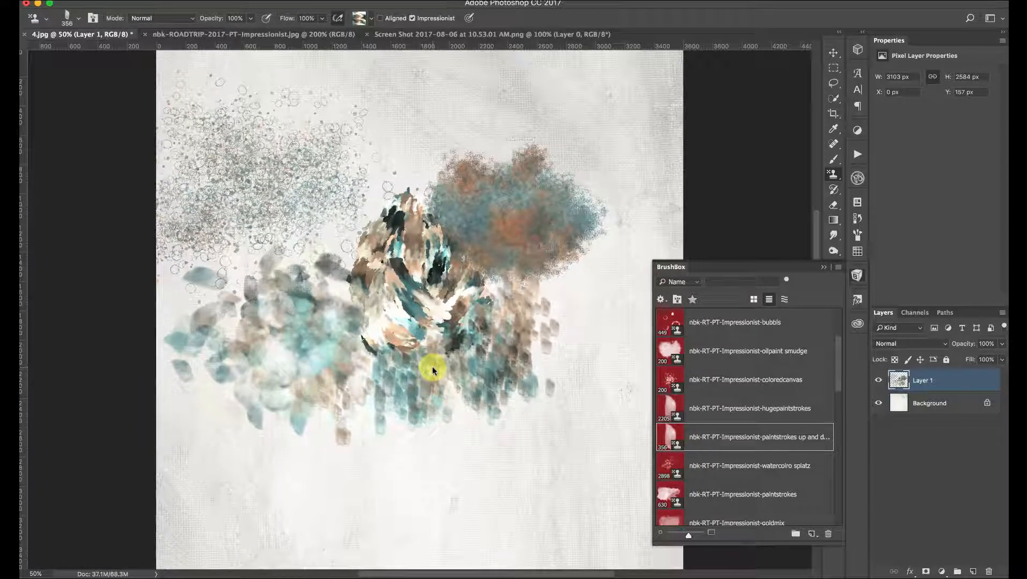
Try out the nbk-RT-PT-Impressionist-watercolro splatz brush on the canvas and reduce its size to 70
{"action": "left_click", "coordinate": [728, 462]}
{"action": "mouse_move", "coordinate": [408, 177]}
{"action": "left_mouse_down"}
{"action": "mouse_move", "coordinate": [477, 213]}
{"action": "mouse_move", "coordinate": [489, 317]}
{"action": "mouse_move", "coordinate": [465, 294]}
{"action": "mouse_move", "coordinate": [453, 297]}
{"action": "left_mouse_up"}
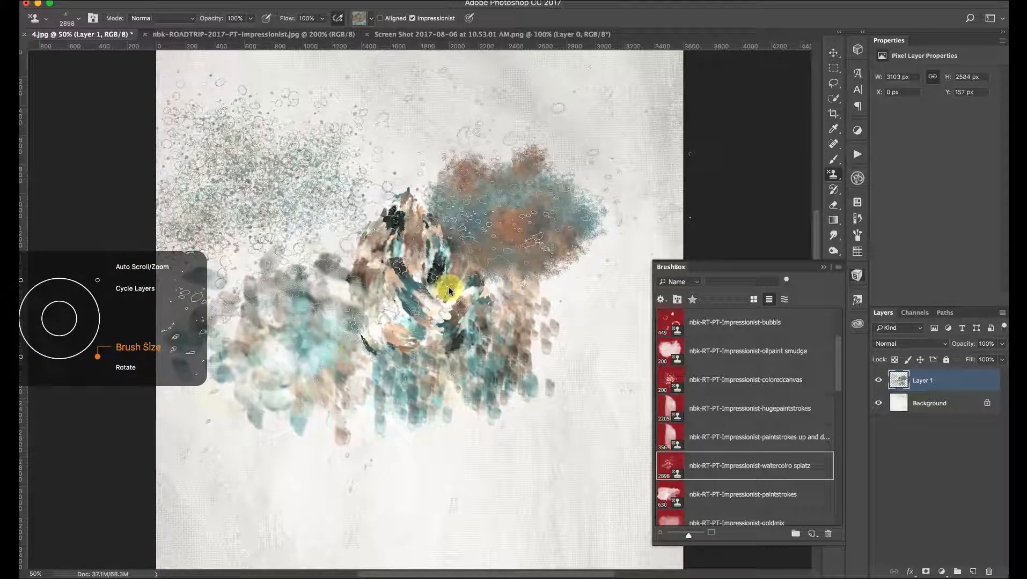
{"action": "key", "text": "bracketleft"}
{"action": "key", "text": "bracketleft"}
{"action": "key", "text": "bracketleft"}
{"action": "key", "text": "bracketleft"}
{"action": "key", "text": "bracketleft"}
{"action": "key", "text": "bracketleft"}
{"action": "key", "text": "bracketleft"}
{"action": "key", "text": "bracketleft"}
{"action": "key", "text": "bracketleft"}
{"action": "key", "text": "bracketleft"}
{"action": "key", "text": "bracketleft"}
{"action": "key", "text": "bracketleft"}
{"action": "key", "text": "bracketleft"}
{"action": "key", "text": "bracketleft"}
{"action": "key", "text": "bracketleft"}
{"action": "key", "text": "bracketleft"}
{"action": "key", "text": "bracketleft"}
{"action": "key", "text": "bracketleft"}
{"action": "key", "text": "bracketleft"}
{"action": "key", "text": "bracketleft"}
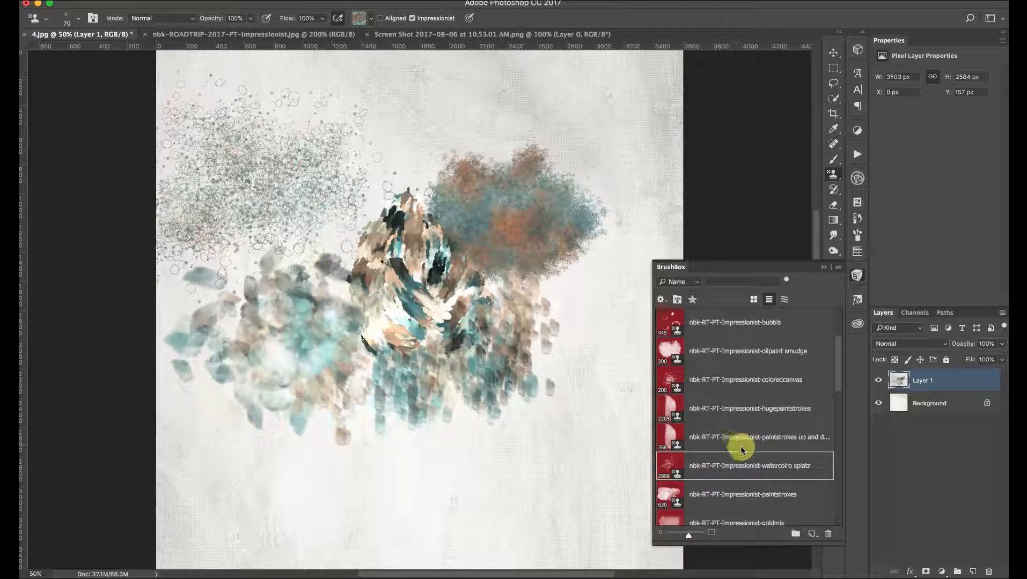
Paint splatter across the lower canvas with the watercolro splatz brush at size 2600, and slanted strokes above the rounded form with paintstrokes at 630
{"action": "left_click", "coordinate": [713, 459]}
{"action": "mouse_move", "coordinate": [252, 370]}
{"action": "left_mouse_down"}
{"action": "mouse_move", "coordinate": [328, 355]}
{"action": "mouse_move", "coordinate": [362, 368]}
{"action": "mouse_move", "coordinate": [369, 360]}
{"action": "mouse_move", "coordinate": [410, 390]}
{"action": "mouse_move", "coordinate": [402, 456]}
{"action": "mouse_move", "coordinate": [351, 451]}
{"action": "mouse_move", "coordinate": [452, 449]}
{"action": "mouse_move", "coordinate": [328, 458]}
{"action": "mouse_move", "coordinate": [446, 446]}
{"action": "left_mouse_up"}
{"action": "key", "text": "bracketleft"}
{"action": "key", "text": "bracketleft"}
{"action": "key", "text": "bracketleft"}
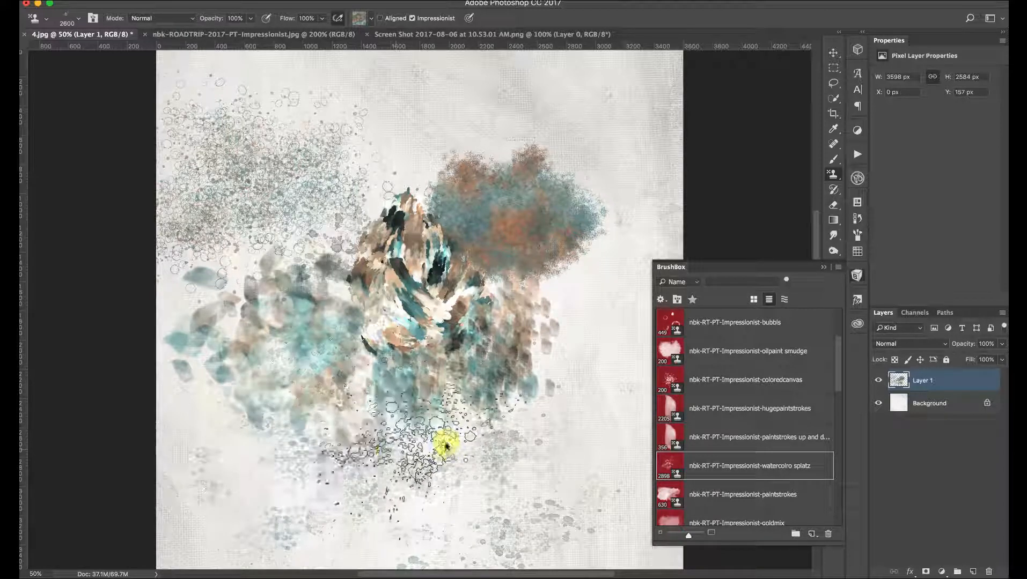
{"action": "left_click", "coordinate": [700, 491]}
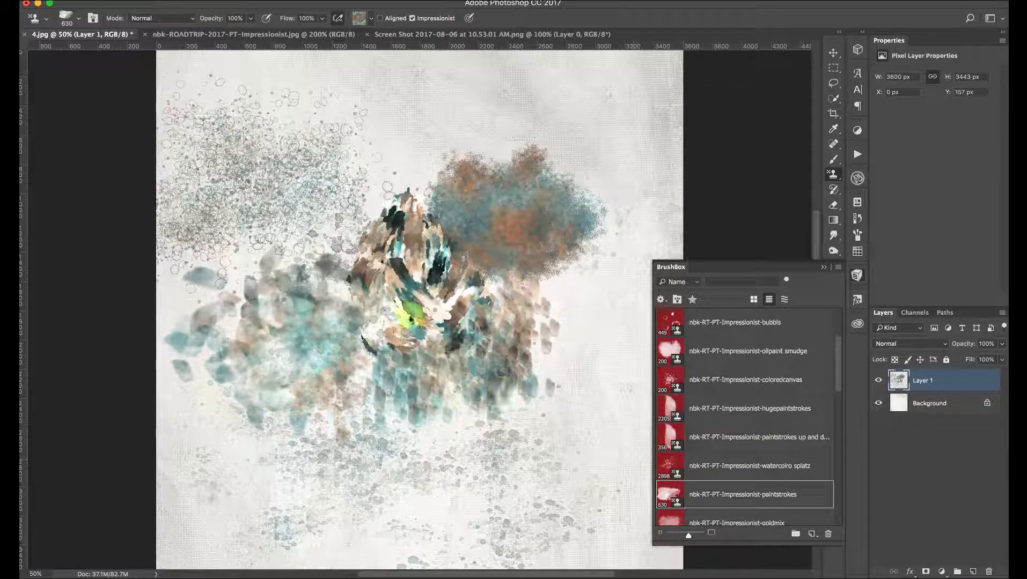
{"action": "mouse_move", "coordinate": [421, 181]}
{"action": "left_mouse_down"}
{"action": "mouse_move", "coordinate": [430, 159]}
{"action": "mouse_move", "coordinate": [515, 141]}
{"action": "left_mouse_up"}
Add a new layer above Layer 1, hide Layer 1, and fill the upper canvas with the paintstrokes brush at size 630
{"action": "left_click", "coordinate": [924, 381]}
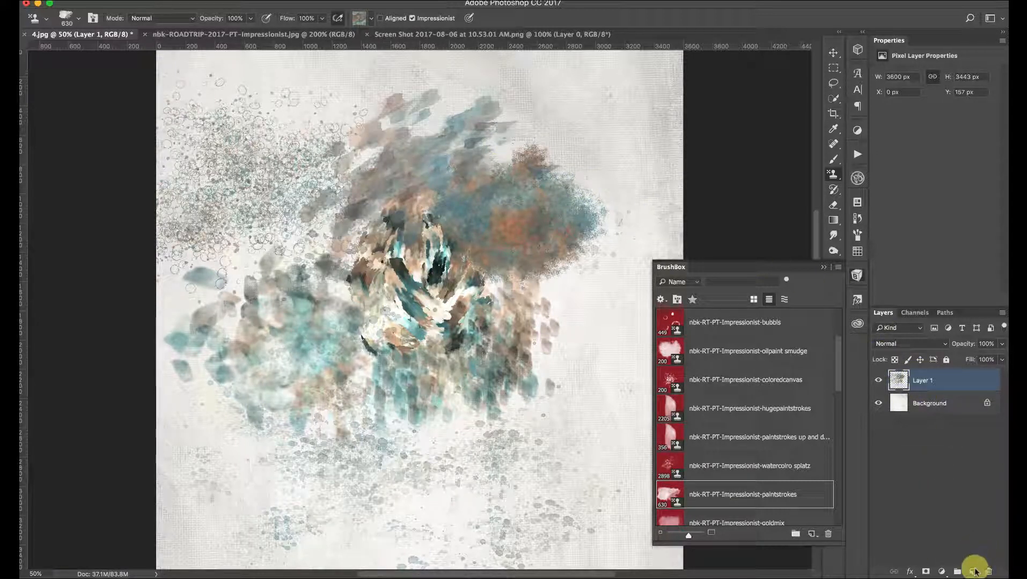
{"action": "left_click", "coordinate": [972, 571]}
{"action": "left_click", "coordinate": [879, 403]}
{"action": "mouse_move", "coordinate": [430, 305]}
{"action": "left_mouse_down"}
{"action": "mouse_move", "coordinate": [389, 277]}
{"action": "mouse_move", "coordinate": [415, 303]}
{"action": "mouse_move", "coordinate": [510, 352]}
{"action": "mouse_move", "coordinate": [241, 366]}
{"action": "mouse_move", "coordinate": [508, 322]}
{"action": "mouse_move", "coordinate": [363, 302]}
{"action": "mouse_move", "coordinate": [233, 305]}
{"action": "mouse_move", "coordinate": [430, 287]}
{"action": "mouse_move", "coordinate": [519, 231]}
{"action": "mouse_move", "coordinate": [269, 226]}
{"action": "mouse_move", "coordinate": [487, 204]}
{"action": "mouse_move", "coordinate": [221, 190]}
{"action": "mouse_move", "coordinate": [533, 164]}
{"action": "mouse_move", "coordinate": [474, 191]}
{"action": "mouse_move", "coordinate": [228, 234]}
{"action": "mouse_move", "coordinate": [272, 309]}
{"action": "mouse_move", "coordinate": [481, 351]}
{"action": "mouse_move", "coordinate": [491, 370]}
{"action": "left_mouse_up"}
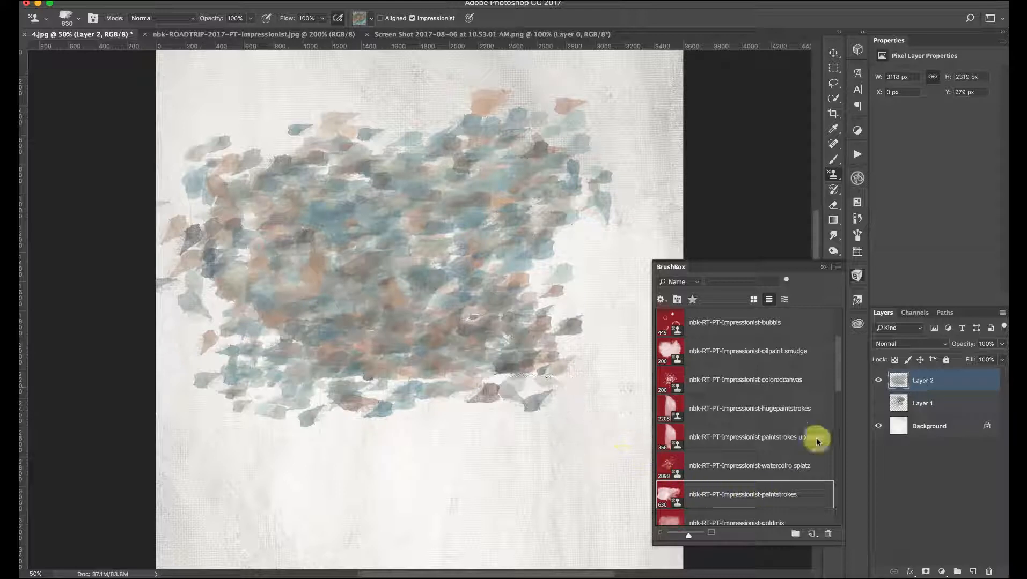
Paint a dense patch over the lower edge of the blue strokes and rows across the lower canvas with the nbk-RT-PT-Impressionist-goldmix brush at size 196
{"action": "left_click_drag", "start_coordinate": [838, 375], "coordinate": [835, 403]}
{"action": "left_click", "coordinate": [724, 421]}
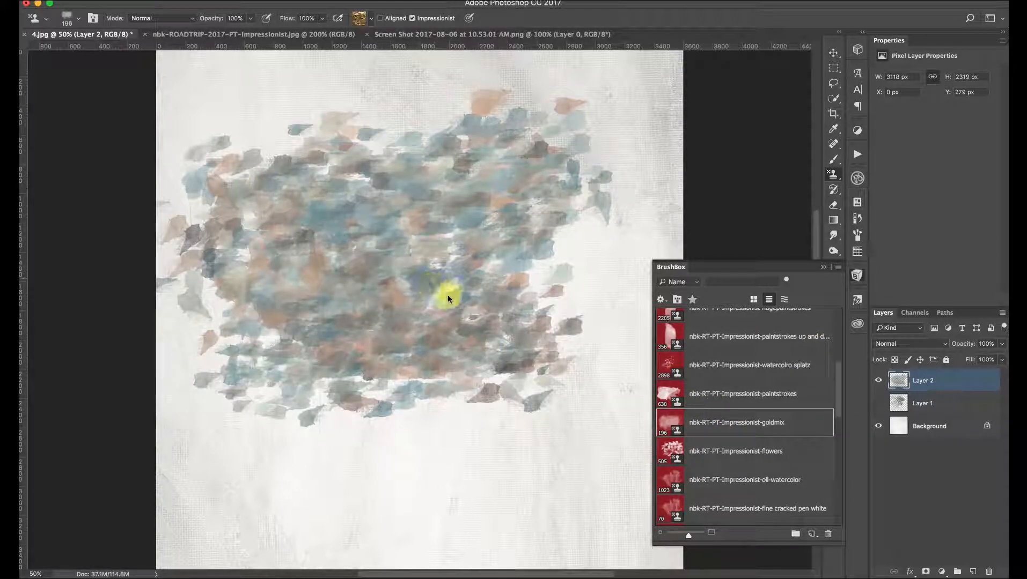
{"action": "mouse_move", "coordinate": [442, 329]}
{"action": "left_mouse_down"}
{"action": "mouse_move", "coordinate": [482, 396]}
{"action": "mouse_move", "coordinate": [506, 321]}
{"action": "mouse_move", "coordinate": [470, 388]}
{"action": "mouse_move", "coordinate": [491, 355]}
{"action": "left_mouse_up"}
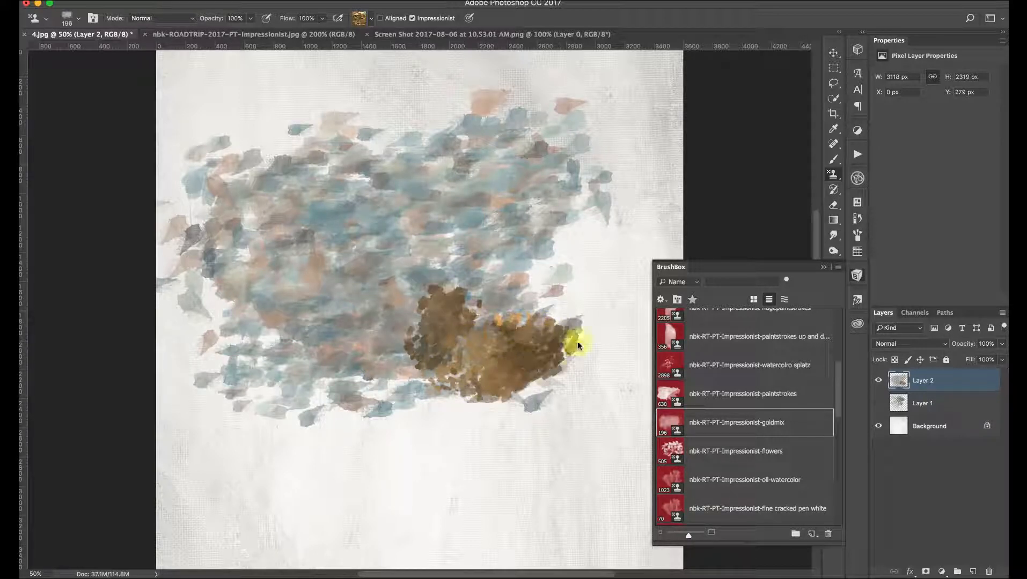
{"action": "mouse_move", "coordinate": [578, 342]}
{"action": "left_mouse_down"}
{"action": "mouse_move", "coordinate": [457, 356]}
{"action": "mouse_move", "coordinate": [484, 409]}
{"action": "mouse_move", "coordinate": [441, 390]}
{"action": "mouse_move", "coordinate": [447, 318]}
{"action": "mouse_move", "coordinate": [431, 331]}
{"action": "mouse_move", "coordinate": [414, 402]}
{"action": "mouse_move", "coordinate": [408, 363]}
{"action": "mouse_move", "coordinate": [422, 369]}
{"action": "mouse_move", "coordinate": [414, 395]}
{"action": "mouse_move", "coordinate": [485, 420]}
{"action": "mouse_move", "coordinate": [506, 414]}
{"action": "mouse_move", "coordinate": [481, 441]}
{"action": "mouse_move", "coordinate": [526, 422]}
{"action": "mouse_move", "coordinate": [530, 380]}
{"action": "mouse_move", "coordinate": [559, 365]}
{"action": "mouse_move", "coordinate": [576, 379]}
{"action": "mouse_move", "coordinate": [475, 455]}
{"action": "left_mouse_up"}
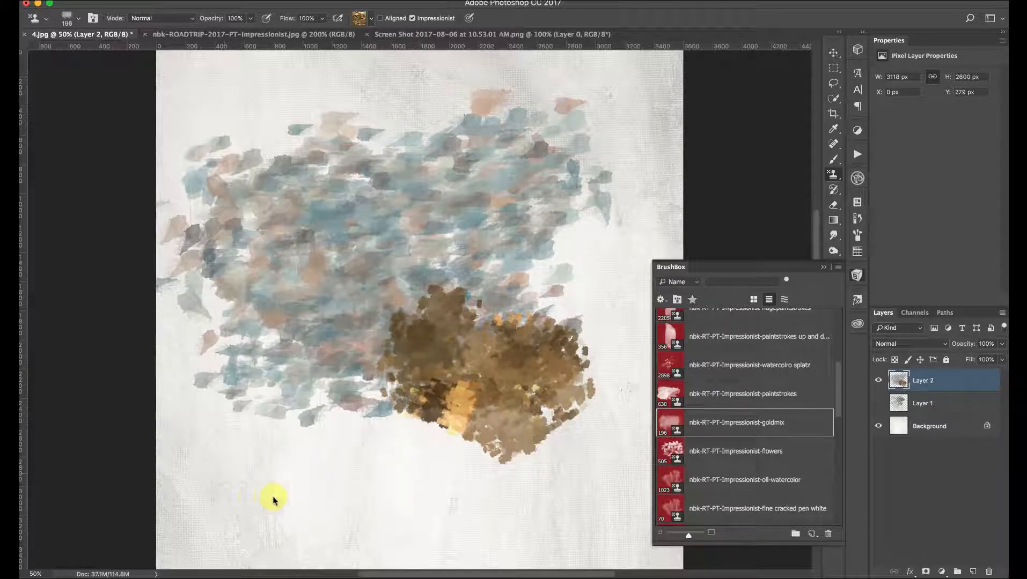
{"action": "left_click_drag", "start_coordinate": [219, 487], "coordinate": [483, 470]}
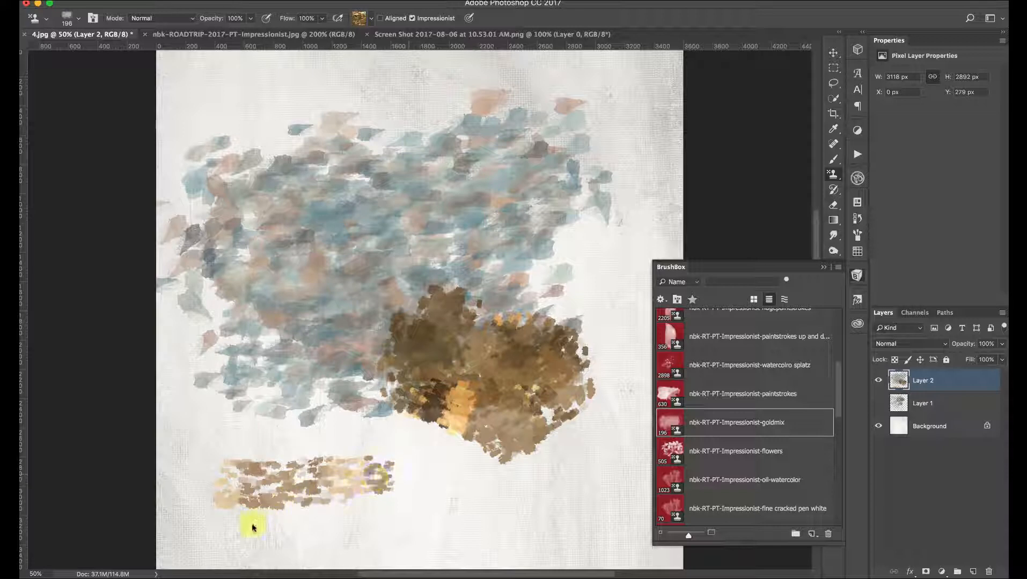
{"action": "mouse_move", "coordinate": [252, 529]}
{"action": "left_mouse_down"}
{"action": "mouse_move", "coordinate": [482, 508]}
{"action": "mouse_move", "coordinate": [515, 531]}
{"action": "left_mouse_up"}
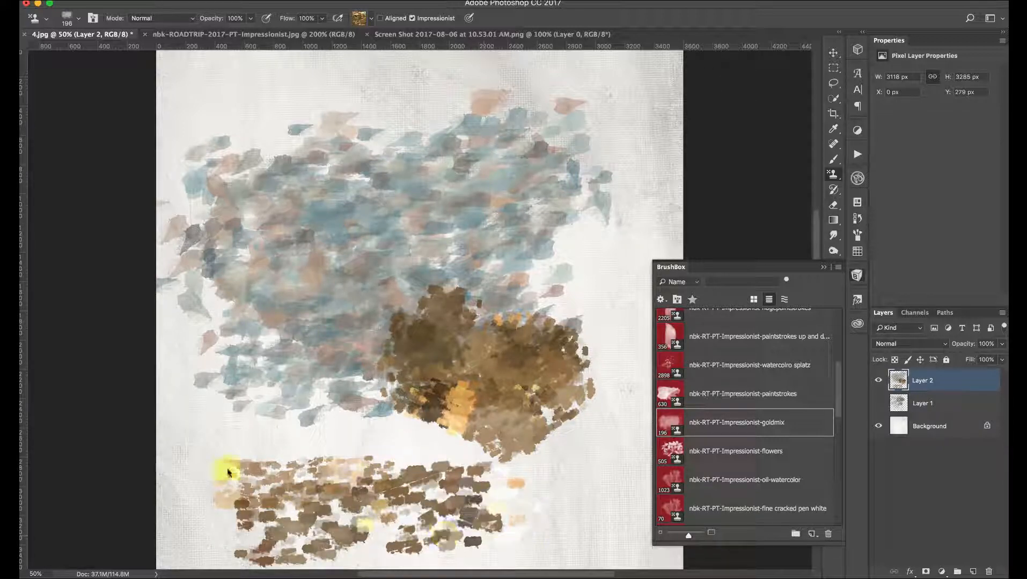
{"action": "mouse_move", "coordinate": [227, 472]}
{"action": "left_mouse_down"}
{"action": "mouse_move", "coordinate": [339, 466]}
{"action": "mouse_move", "coordinate": [218, 462]}
{"action": "mouse_move", "coordinate": [338, 457]}
{"action": "mouse_move", "coordinate": [234, 452]}
{"action": "mouse_move", "coordinate": [438, 443]}
{"action": "mouse_move", "coordinate": [414, 454]}
{"action": "mouse_move", "coordinate": [228, 460]}
{"action": "mouse_move", "coordinate": [435, 458]}
{"action": "mouse_move", "coordinate": [541, 487]}
{"action": "mouse_move", "coordinate": [578, 514]}
{"action": "left_mouse_up"}
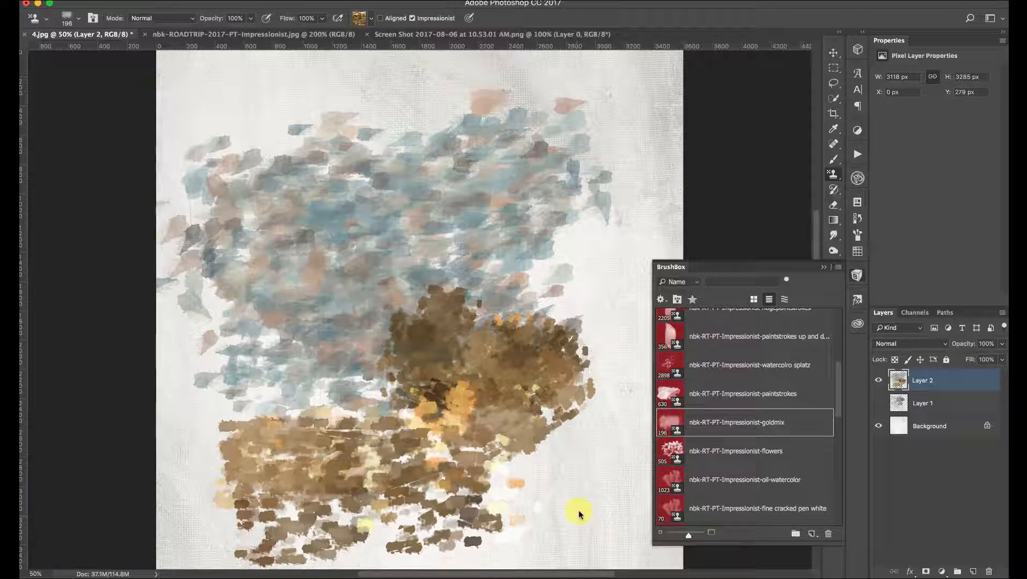
Hide Layer 2, add a new layer, and paint a cluster with the nbk-RT-PT-Impressionist-flowers brush at size 505
{"action": "left_click", "coordinate": [878, 379]}
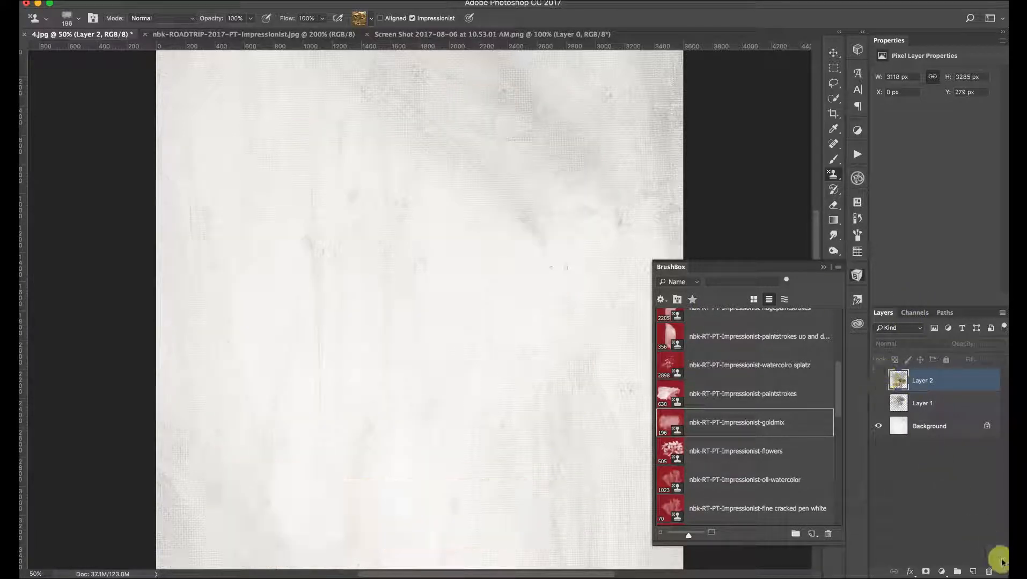
{"action": "left_click", "coordinate": [972, 572]}
{"action": "left_click", "coordinate": [772, 452]}
{"action": "mouse_move", "coordinate": [343, 321]}
{"action": "left_mouse_down"}
{"action": "mouse_move", "coordinate": [373, 326]}
{"action": "mouse_move", "coordinate": [500, 213]}
{"action": "mouse_move", "coordinate": [312, 229]}
{"action": "mouse_move", "coordinate": [271, 259]}
{"action": "mouse_move", "coordinate": [300, 327]}
{"action": "mouse_move", "coordinate": [722, 328]}
{"action": "left_mouse_up"}
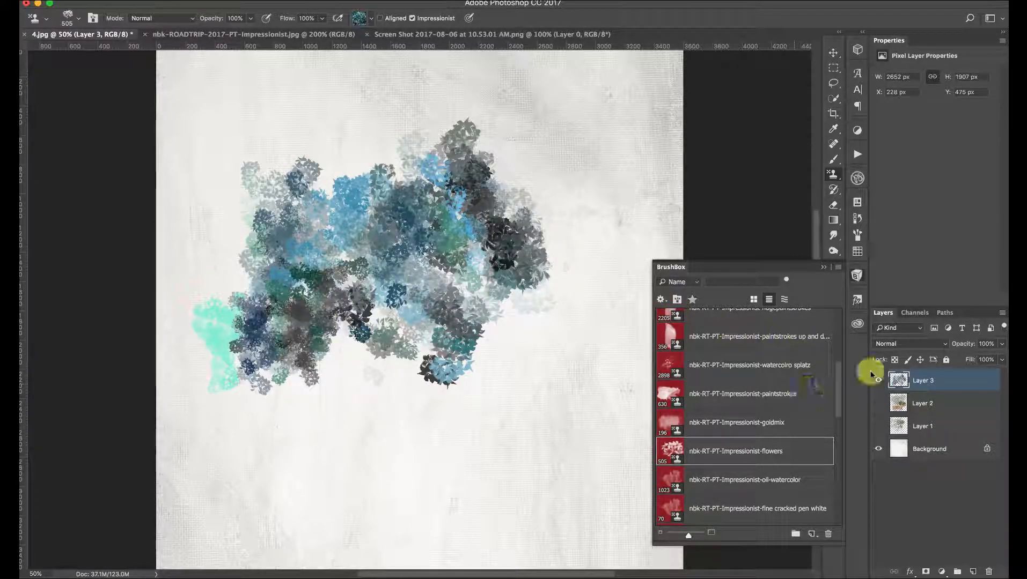
Try the Color Burn blend mode on Layer 3 and set it back to Normal
{"action": "left_click", "coordinate": [1001, 343]}
{"action": "mouse_move", "coordinate": [1001, 358]}
{"action": "left_mouse_down"}
{"action": "mouse_move", "coordinate": [977, 360]}
{"action": "mouse_move", "coordinate": [1001, 359]}
{"action": "left_mouse_up"}
{"action": "left_click", "coordinate": [904, 343]}
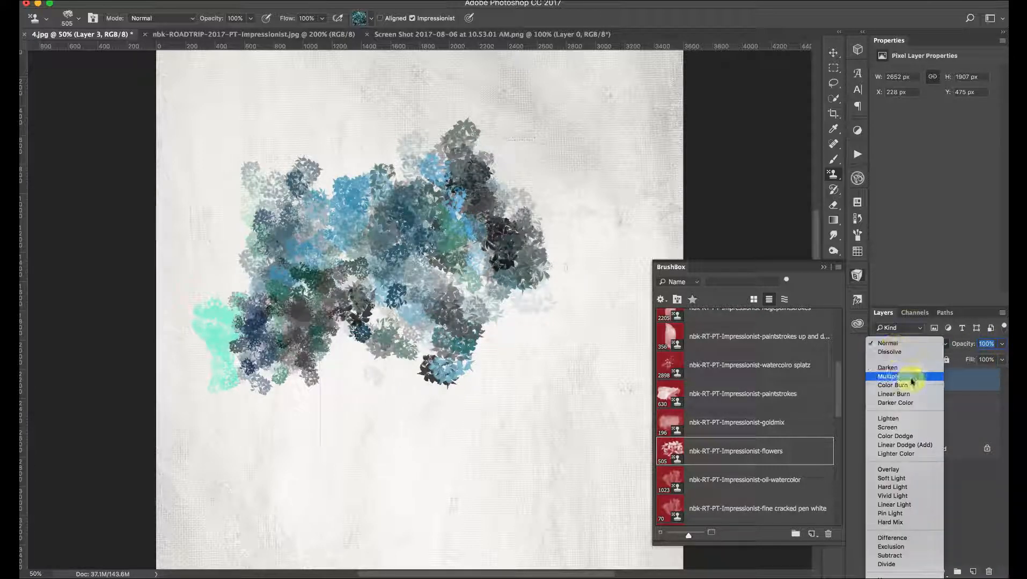
{"action": "left_click", "coordinate": [920, 386]}
{"action": "left_click_drag", "start_coordinate": [922, 386], "coordinate": [910, 365]}
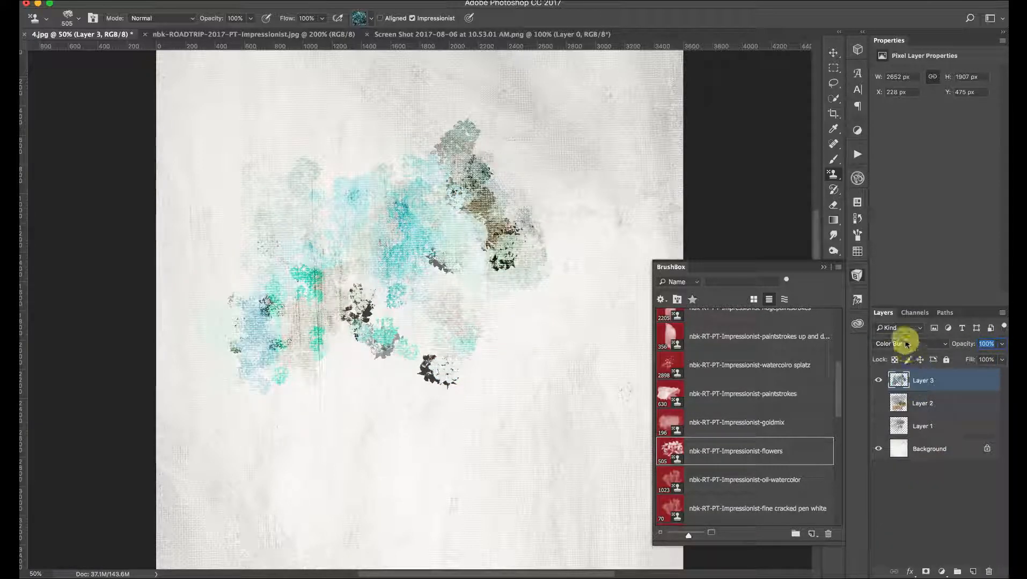
{"action": "left_click", "coordinate": [901, 346]}
{"action": "left_click", "coordinate": [888, 298]}
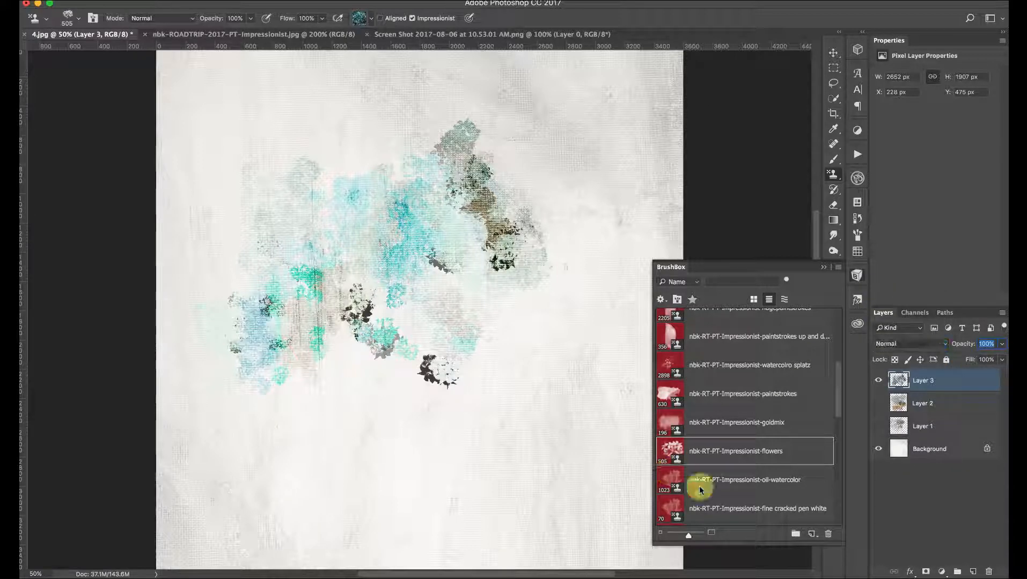
Paint soft strokes to the right of and below the flower cluster with the nbk-RT-PT-Impressionist-oil-watercolor brush reduced to size 600
{"action": "left_click", "coordinate": [709, 479]}
{"action": "mouse_move", "coordinate": [568, 215]}
{"action": "left_mouse_down"}
{"action": "mouse_move", "coordinate": [529, 224]}
{"action": "mouse_move", "coordinate": [552, 280]}
{"action": "mouse_move", "coordinate": [513, 268]}
{"action": "left_mouse_up"}
{"action": "key", "text": "bracketleft"}
{"action": "key", "text": "bracketleft"}
{"action": "key", "text": "bracketleft"}
{"action": "key", "text": "bracketleft"}
{"action": "key", "text": "bracketleft"}
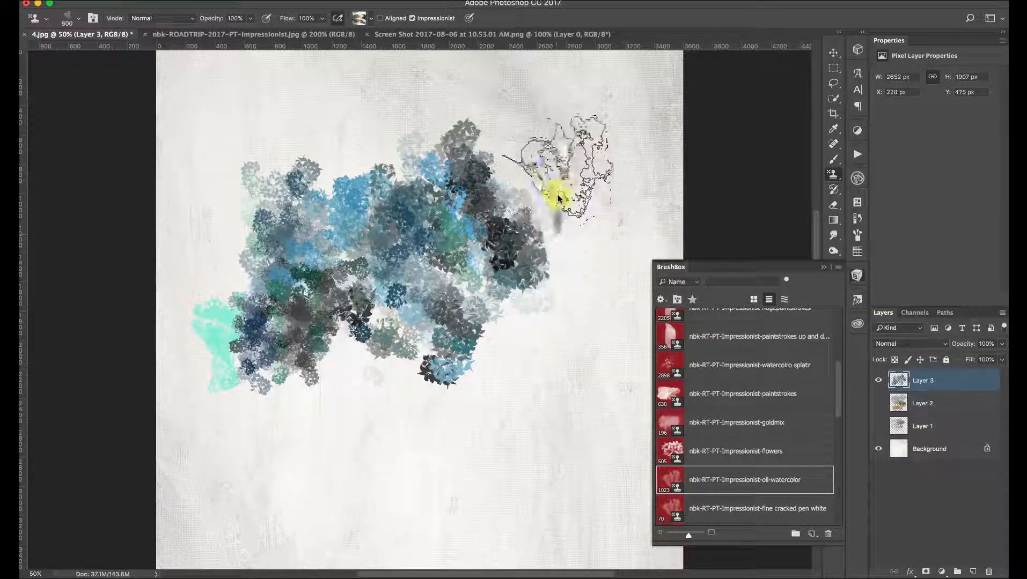
{"action": "mouse_move", "coordinate": [557, 198]}
{"action": "left_mouse_down"}
{"action": "mouse_move", "coordinate": [561, 291]}
{"action": "mouse_move", "coordinate": [486, 355]}
{"action": "mouse_move", "coordinate": [500, 362]}
{"action": "mouse_move", "coordinate": [558, 311]}
{"action": "mouse_move", "coordinate": [481, 370]}
{"action": "mouse_move", "coordinate": [518, 360]}
{"action": "mouse_move", "coordinate": [525, 394]}
{"action": "mouse_move", "coordinate": [442, 405]}
{"action": "mouse_move", "coordinate": [464, 364]}
{"action": "mouse_move", "coordinate": [395, 359]}
{"action": "mouse_move", "coordinate": [426, 394]}
{"action": "mouse_move", "coordinate": [420, 409]}
{"action": "mouse_move", "coordinate": [435, 382]}
{"action": "mouse_move", "coordinate": [378, 408]}
{"action": "mouse_move", "coordinate": [378, 371]}
{"action": "mouse_move", "coordinate": [439, 302]}
{"action": "mouse_move", "coordinate": [436, 262]}
{"action": "left_mouse_up"}
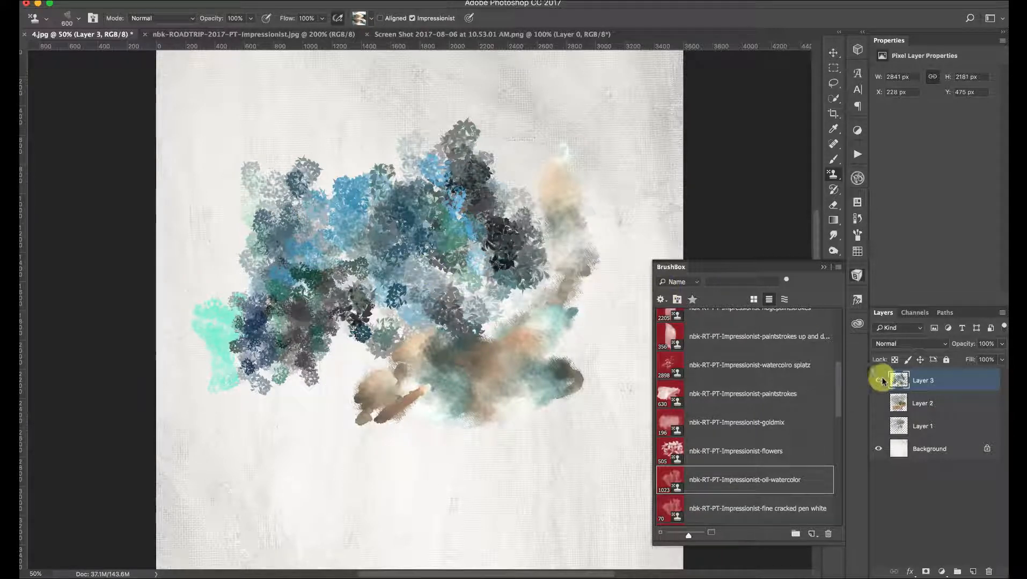
Hide Layer 3 and, on a new layer, paint two flower heads with curved stems using the oil-watercolor brush at size 400
{"action": "left_click", "coordinate": [879, 381]}
{"action": "left_click", "coordinate": [973, 572]}
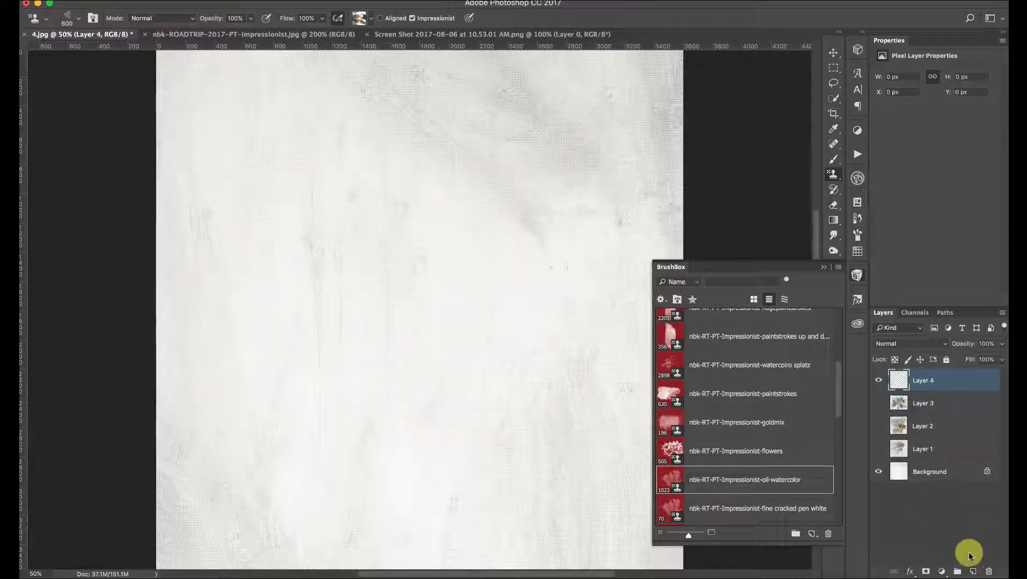
{"action": "key", "text": "bracketleft"}
{"action": "key", "text": "bracketleft"}
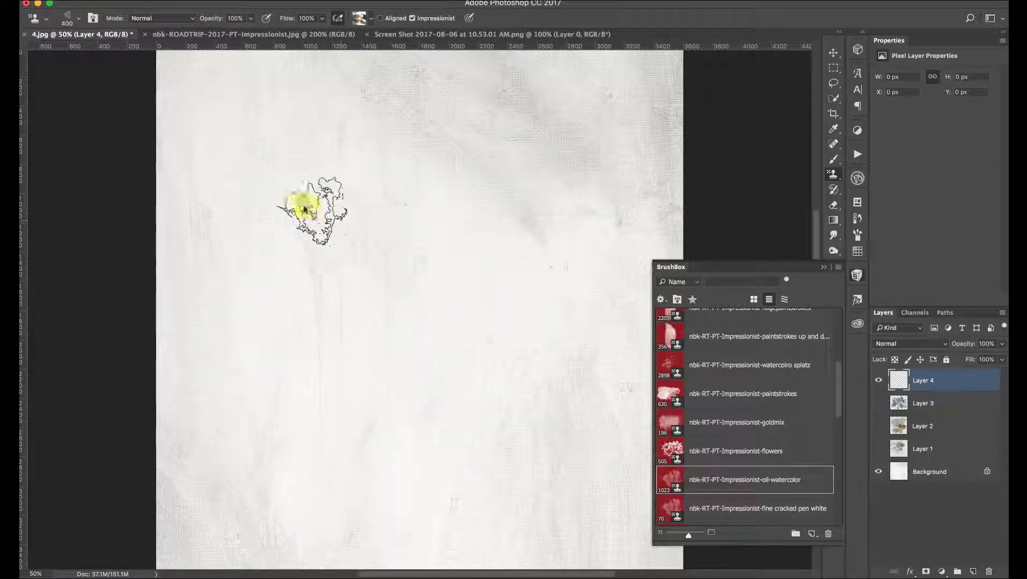
{"action": "mouse_move", "coordinate": [311, 222]}
{"action": "left_mouse_down"}
{"action": "mouse_move", "coordinate": [329, 238]}
{"action": "mouse_move", "coordinate": [310, 235]}
{"action": "mouse_move", "coordinate": [343, 236]}
{"action": "mouse_move", "coordinate": [331, 257]}
{"action": "mouse_move", "coordinate": [403, 248]}
{"action": "mouse_move", "coordinate": [436, 224]}
{"action": "left_mouse_up"}
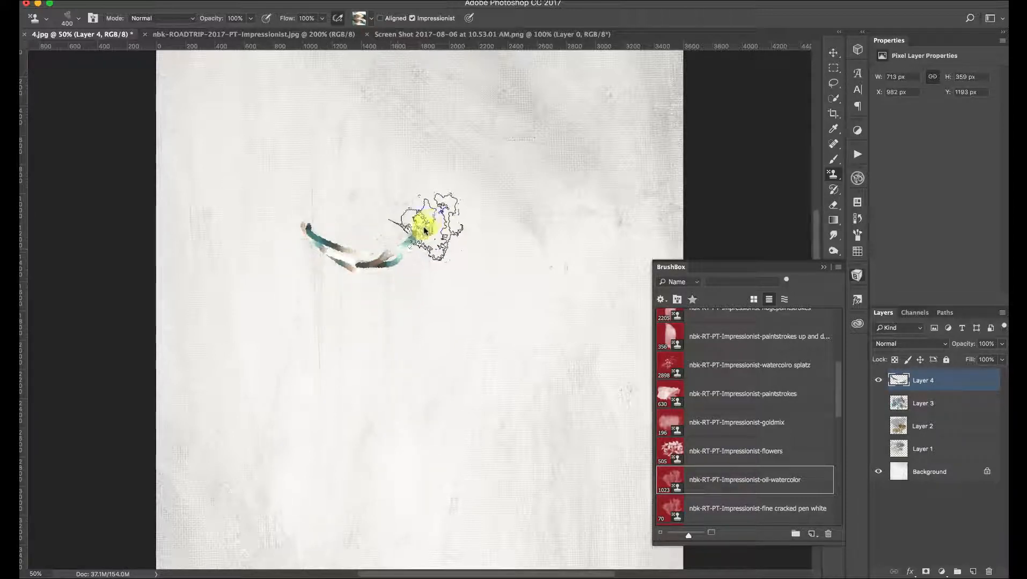
{"action": "mouse_move", "coordinate": [334, 269]}
{"action": "left_mouse_down"}
{"action": "mouse_move", "coordinate": [291, 231]}
{"action": "mouse_move", "coordinate": [374, 234]}
{"action": "mouse_move", "coordinate": [331, 226]}
{"action": "mouse_move", "coordinate": [391, 218]}
{"action": "mouse_move", "coordinate": [397, 225]}
{"action": "mouse_move", "coordinate": [371, 233]}
{"action": "mouse_move", "coordinate": [411, 228]}
{"action": "mouse_move", "coordinate": [346, 272]}
{"action": "mouse_move", "coordinate": [425, 422]}
{"action": "mouse_move", "coordinate": [360, 245]}
{"action": "mouse_move", "coordinate": [326, 224]}
{"action": "mouse_move", "coordinate": [384, 252]}
{"action": "mouse_move", "coordinate": [408, 213]}
{"action": "mouse_move", "coordinate": [422, 220]}
{"action": "mouse_move", "coordinate": [310, 229]}
{"action": "mouse_move", "coordinate": [400, 257]}
{"action": "mouse_move", "coordinate": [332, 262]}
{"action": "mouse_move", "coordinate": [343, 269]}
{"action": "mouse_move", "coordinate": [374, 270]}
{"action": "mouse_move", "coordinate": [399, 253]}
{"action": "left_mouse_up"}
{"action": "mouse_move", "coordinate": [483, 236]}
{"action": "left_mouse_down"}
{"action": "mouse_move", "coordinate": [526, 222]}
{"action": "mouse_move", "coordinate": [516, 268]}
{"action": "mouse_move", "coordinate": [529, 232]}
{"action": "mouse_move", "coordinate": [481, 212]}
{"action": "mouse_move", "coordinate": [473, 239]}
{"action": "mouse_move", "coordinate": [467, 229]}
{"action": "mouse_move", "coordinate": [517, 240]}
{"action": "mouse_move", "coordinate": [490, 211]}
{"action": "mouse_move", "coordinate": [477, 218]}
{"action": "mouse_move", "coordinate": [528, 238]}
{"action": "mouse_move", "coordinate": [492, 256]}
{"action": "mouse_move", "coordinate": [514, 258]}
{"action": "mouse_move", "coordinate": [473, 246]}
{"action": "mouse_move", "coordinate": [514, 264]}
{"action": "mouse_move", "coordinate": [464, 244]}
{"action": "mouse_move", "coordinate": [494, 258]}
{"action": "mouse_move", "coordinate": [482, 220]}
{"action": "mouse_move", "coordinate": [497, 220]}
{"action": "mouse_move", "coordinate": [527, 256]}
{"action": "mouse_move", "coordinate": [514, 272]}
{"action": "mouse_move", "coordinate": [538, 291]}
{"action": "mouse_move", "coordinate": [495, 444]}
{"action": "left_mouse_up"}
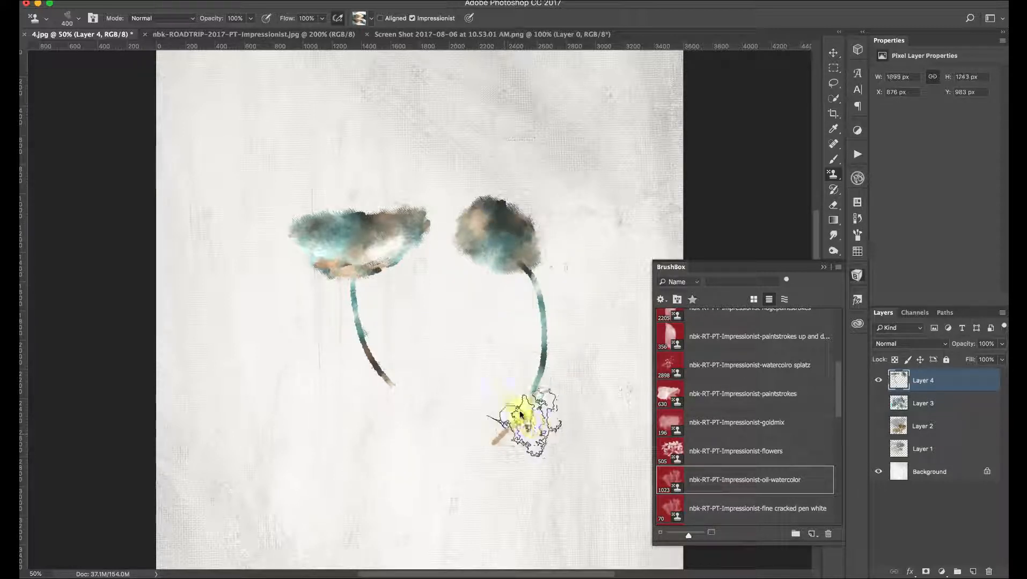
Sketch white outlines over both flower heads and the left stem with the nbk-RT-PT-Impressionist-fine cracked pen white brush at size 70
{"action": "left_click", "coordinate": [750, 513]}
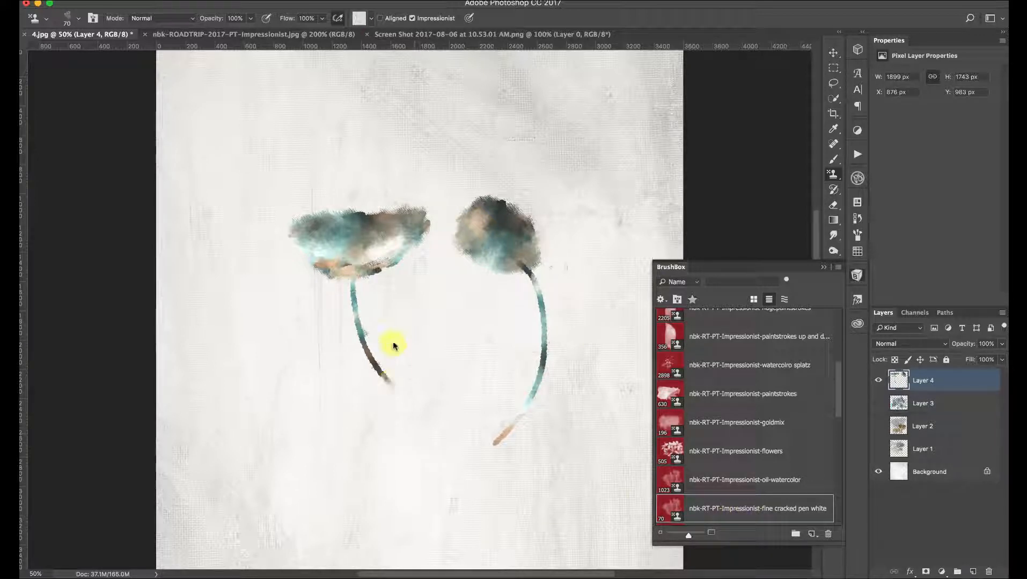
{"action": "mouse_move", "coordinate": [366, 267]}
{"action": "left_mouse_down"}
{"action": "mouse_move", "coordinate": [317, 280]}
{"action": "mouse_move", "coordinate": [322, 241]}
{"action": "left_mouse_up"}
{"action": "mouse_move", "coordinate": [419, 224]}
{"action": "left_mouse_down"}
{"action": "mouse_move", "coordinate": [328, 229]}
{"action": "mouse_move", "coordinate": [360, 219]}
{"action": "mouse_move", "coordinate": [295, 240]}
{"action": "left_mouse_up"}
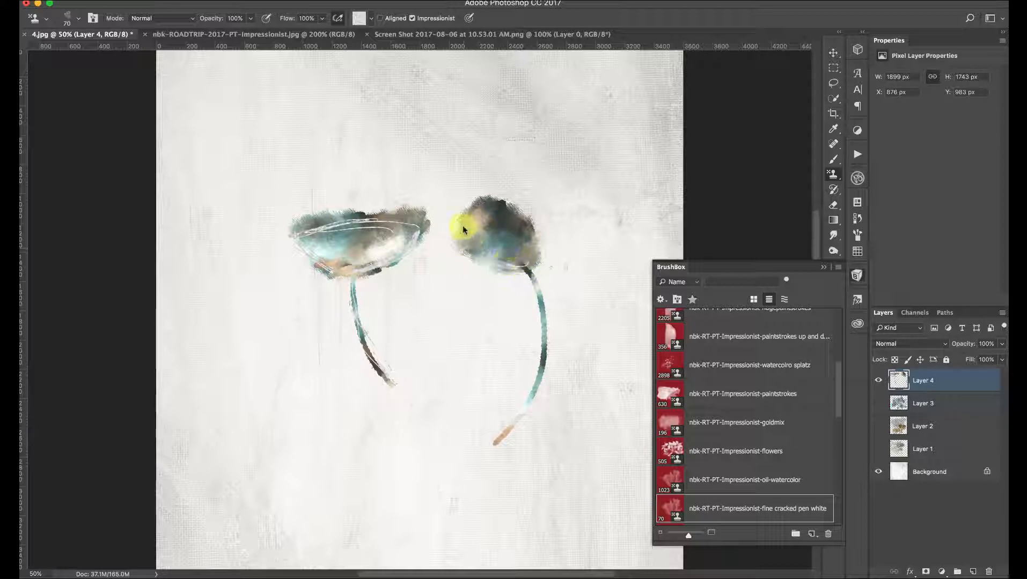
{"action": "mouse_move", "coordinate": [525, 258]}
{"action": "left_mouse_down"}
{"action": "mouse_move", "coordinate": [492, 209]}
{"action": "mouse_move", "coordinate": [525, 229]}
{"action": "mouse_move", "coordinate": [511, 268]}
{"action": "left_mouse_up"}
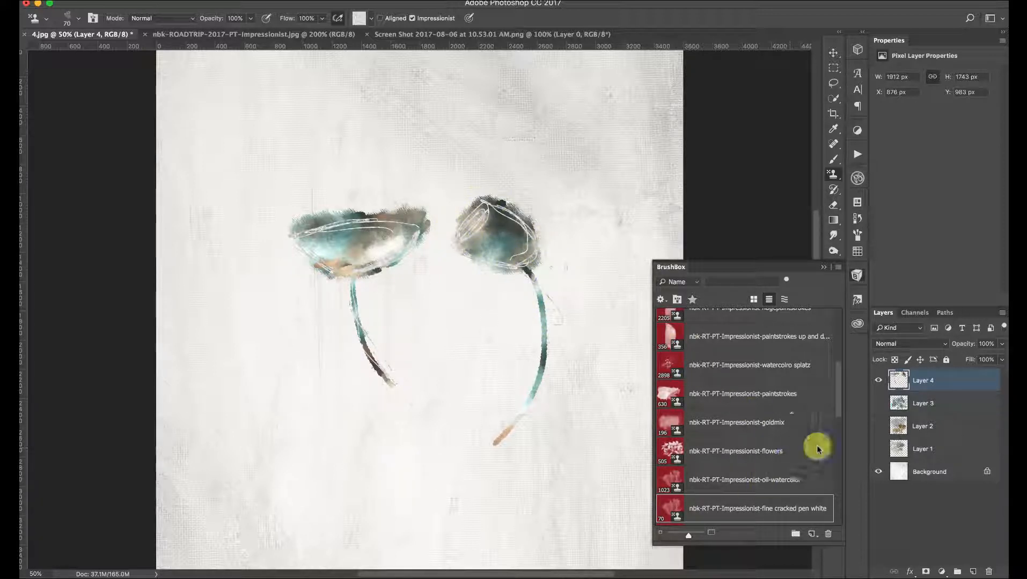
Outline the left flower with the fine cracked pen grey brush at size 70, and draw a leafy branch and a scribble beside it
{"action": "left_click_drag", "start_coordinate": [840, 405], "coordinate": [840, 421]}
{"action": "left_click", "coordinate": [810, 467]}
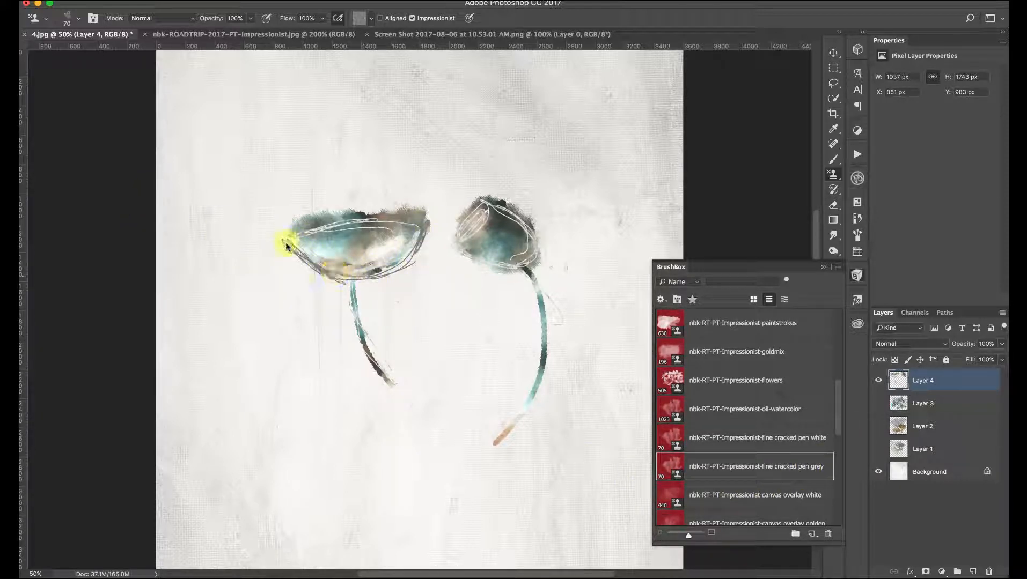
{"action": "left_click_drag", "start_coordinate": [421, 215], "coordinate": [388, 216]}
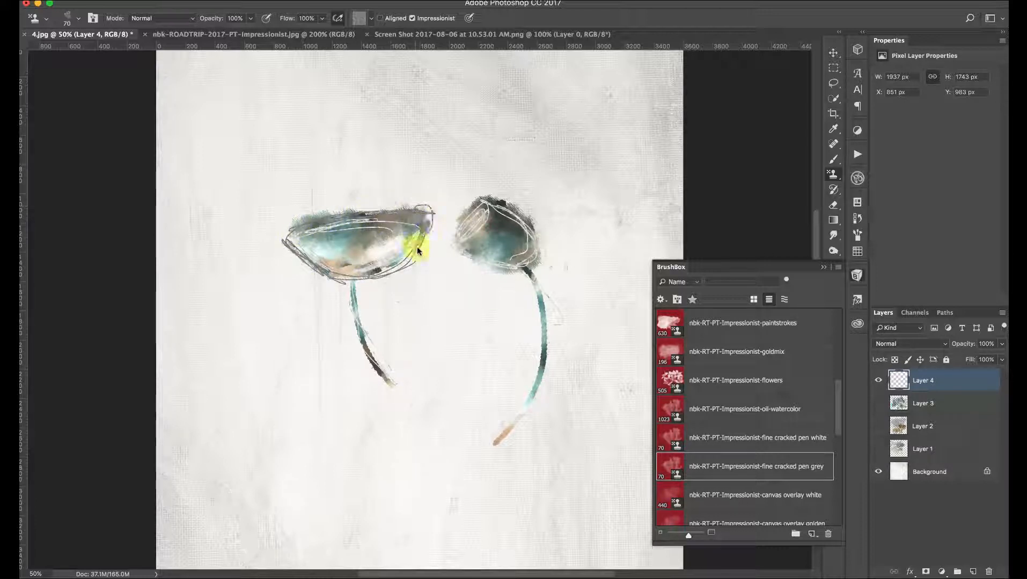
{"action": "left_click_drag", "start_coordinate": [383, 378], "coordinate": [402, 402]}
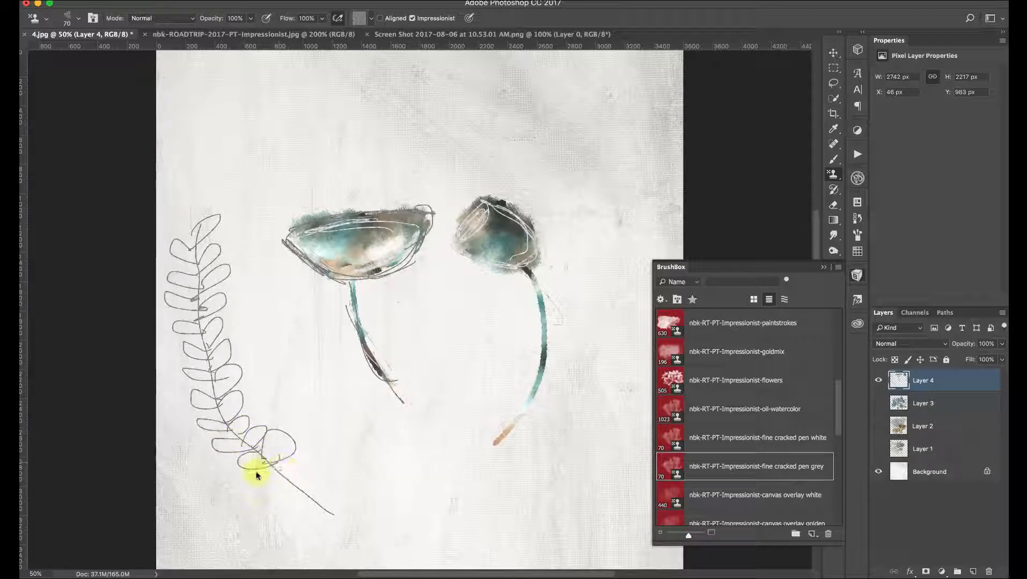
{"action": "left_click_drag", "start_coordinate": [283, 464], "coordinate": [293, 479]}
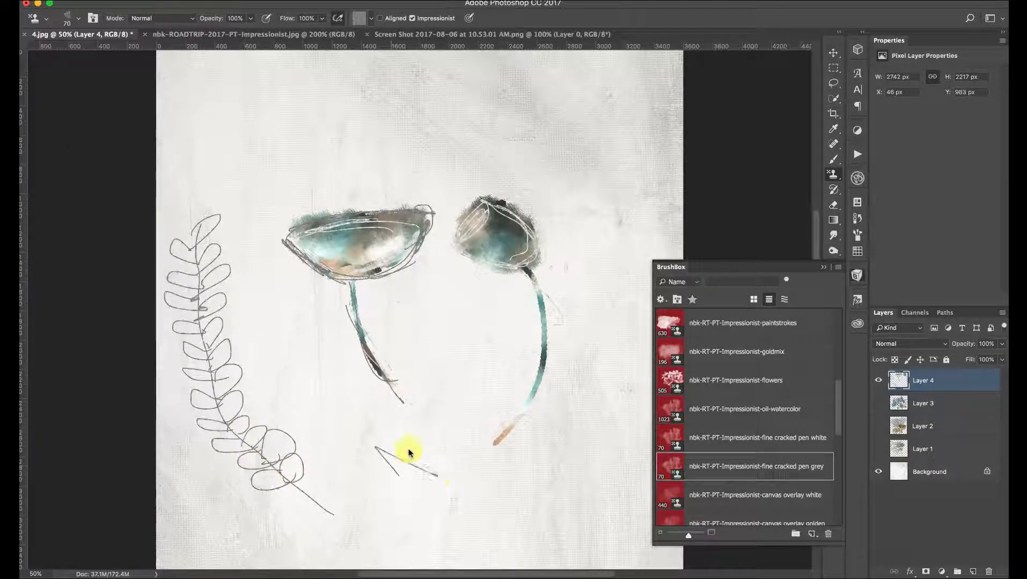
Add a new layer directly above Layer 3 and paint near the right flower's stem with the canvas overlay white brush at size 440
{"action": "left_click", "coordinate": [799, 504]}
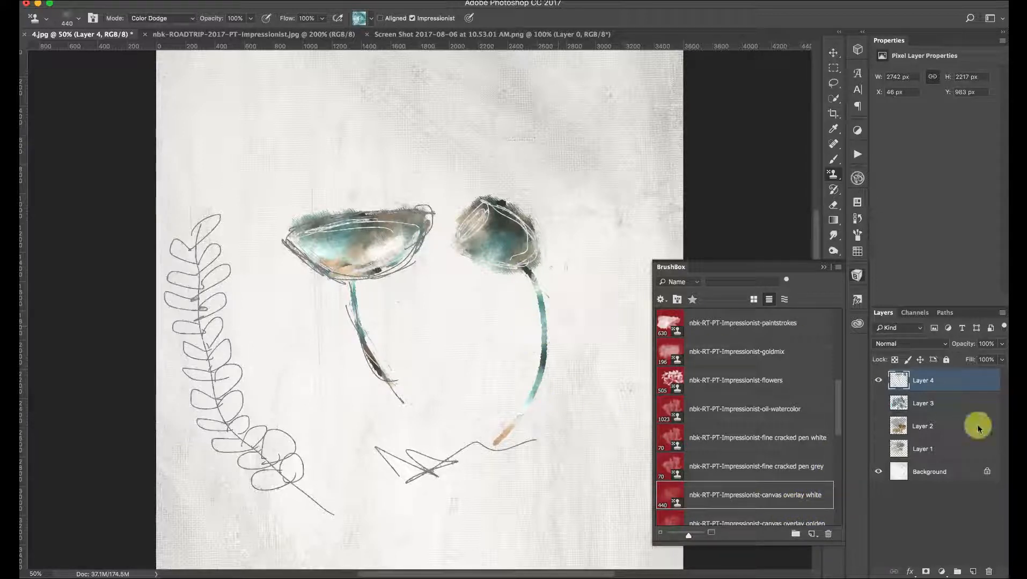
{"action": "left_click", "coordinate": [950, 404]}
{"action": "left_click", "coordinate": [972, 571]}
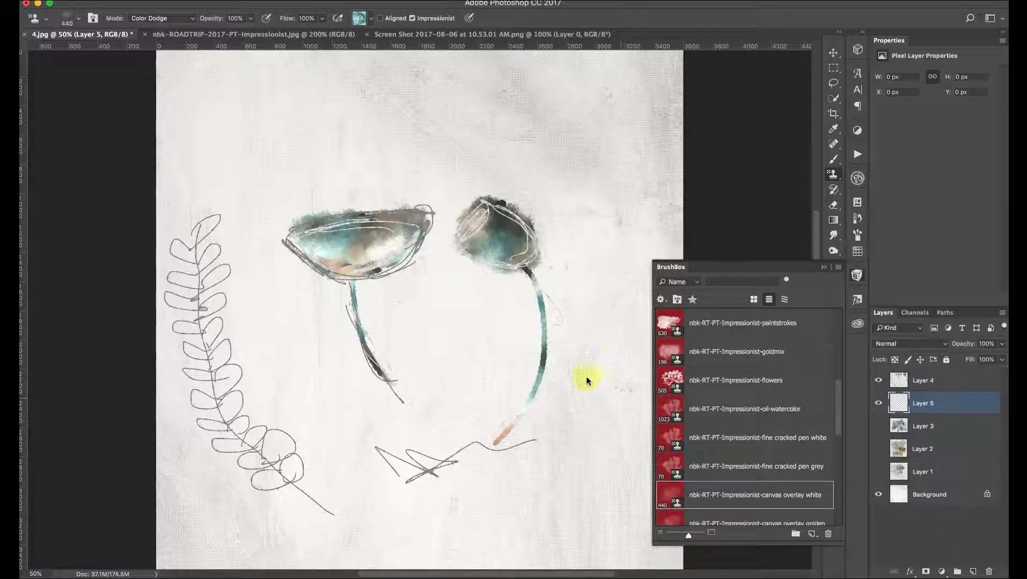
{"action": "mouse_move", "coordinate": [491, 271]}
{"action": "left_mouse_down"}
{"action": "mouse_move", "coordinate": [508, 264]}
{"action": "mouse_move", "coordinate": [544, 283]}
{"action": "left_mouse_up"}
Paint the upper-right area of Layer 5 with the paintstrokes brush and add goldmix strokes on top
{"action": "left_click", "coordinate": [766, 350]}
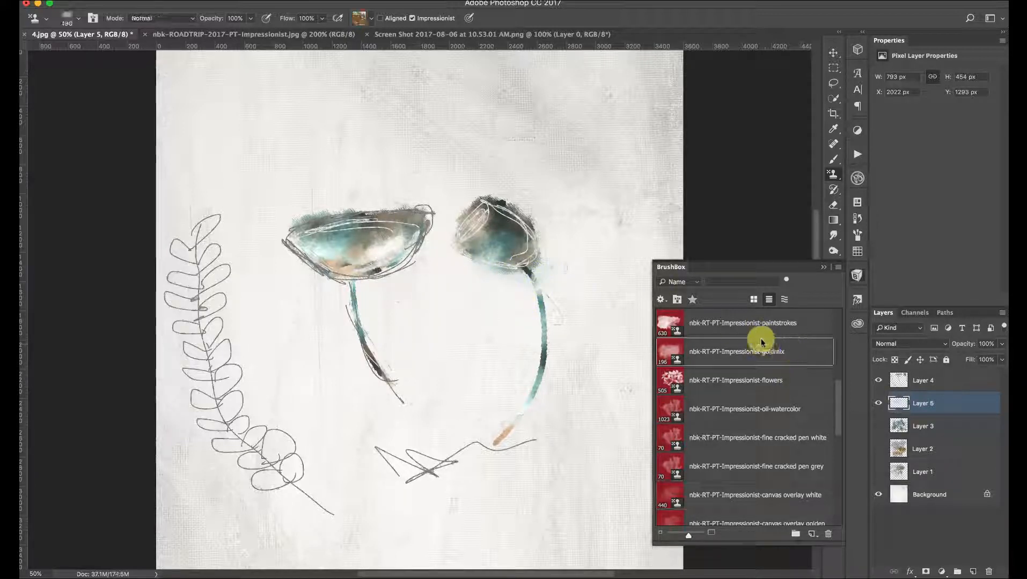
{"action": "left_click", "coordinate": [733, 321]}
{"action": "mouse_move", "coordinate": [580, 245]}
{"action": "left_mouse_down"}
{"action": "mouse_move", "coordinate": [534, 138]}
{"action": "mouse_move", "coordinate": [613, 159]}
{"action": "mouse_move", "coordinate": [641, 195]}
{"action": "mouse_move", "coordinate": [591, 101]}
{"action": "mouse_move", "coordinate": [662, 86]}
{"action": "left_mouse_up"}
{"action": "left_click", "coordinate": [714, 351]}
{"action": "mouse_move", "coordinate": [633, 205]}
{"action": "left_mouse_down"}
{"action": "mouse_move", "coordinate": [625, 161]}
{"action": "mouse_move", "coordinate": [465, 161]}
{"action": "mouse_move", "coordinate": [603, 126]}
{"action": "mouse_move", "coordinate": [657, 211]}
{"action": "left_mouse_up"}
Brush the canvas overlay white texture in Color Dodge mode over the painted upper-right area and down around the right flower's stem on Layer 5
{"action": "left_click", "coordinate": [800, 492]}
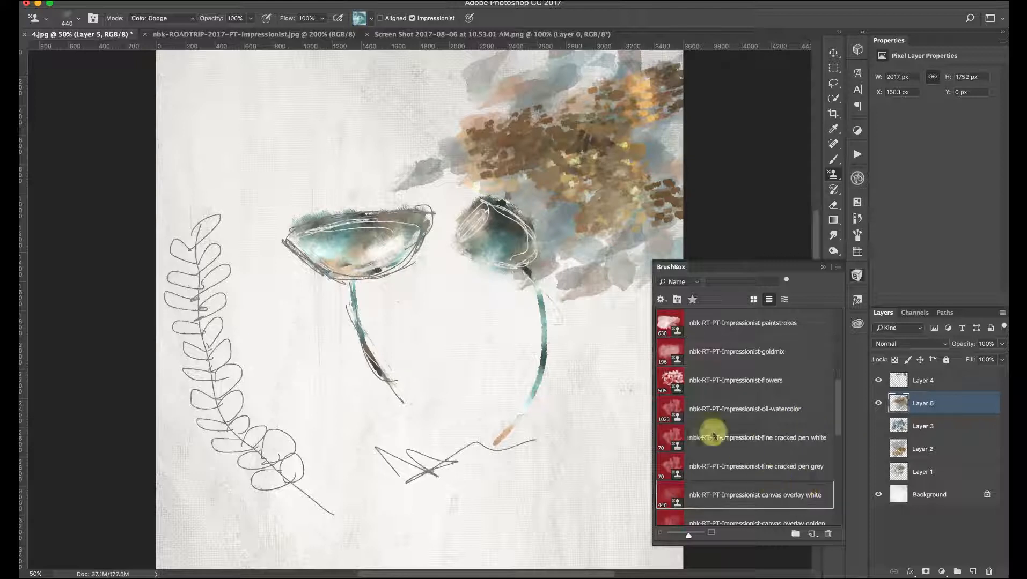
{"action": "left_click_drag", "start_coordinate": [566, 167], "coordinate": [610, 170]}
{"action": "mouse_move", "coordinate": [585, 227]}
{"action": "left_mouse_down"}
{"action": "mouse_move", "coordinate": [578, 249]}
{"action": "mouse_move", "coordinate": [589, 195]}
{"action": "mouse_move", "coordinate": [580, 150]}
{"action": "mouse_move", "coordinate": [456, 164]}
{"action": "mouse_move", "coordinate": [622, 153]}
{"action": "mouse_move", "coordinate": [486, 144]}
{"action": "mouse_move", "coordinate": [513, 118]}
{"action": "mouse_move", "coordinate": [669, 130]}
{"action": "mouse_move", "coordinate": [602, 254]}
{"action": "mouse_move", "coordinate": [619, 257]}
{"action": "mouse_move", "coordinate": [629, 242]}
{"action": "mouse_move", "coordinate": [619, 281]}
{"action": "mouse_move", "coordinate": [579, 296]}
{"action": "mouse_move", "coordinate": [587, 305]}
{"action": "mouse_move", "coordinate": [544, 362]}
{"action": "mouse_move", "coordinate": [577, 376]}
{"action": "mouse_move", "coordinate": [552, 336]}
{"action": "mouse_move", "coordinate": [538, 352]}
{"action": "mouse_move", "coordinate": [499, 322]}
{"action": "mouse_move", "coordinate": [474, 328]}
{"action": "mouse_move", "coordinate": [638, 265]}
{"action": "mouse_move", "coordinate": [636, 239]}
{"action": "mouse_move", "coordinate": [623, 280]}
{"action": "mouse_move", "coordinate": [659, 236]}
{"action": "mouse_move", "coordinate": [652, 219]}
{"action": "mouse_move", "coordinate": [621, 261]}
{"action": "left_mouse_up"}
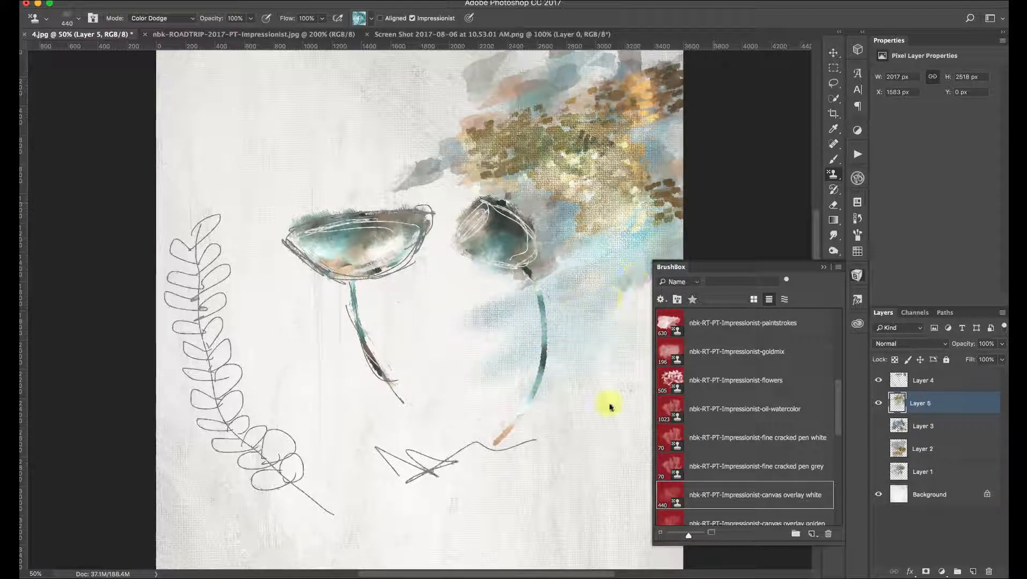
{"action": "left_click_drag", "start_coordinate": [465, 232], "coordinate": [492, 252]}
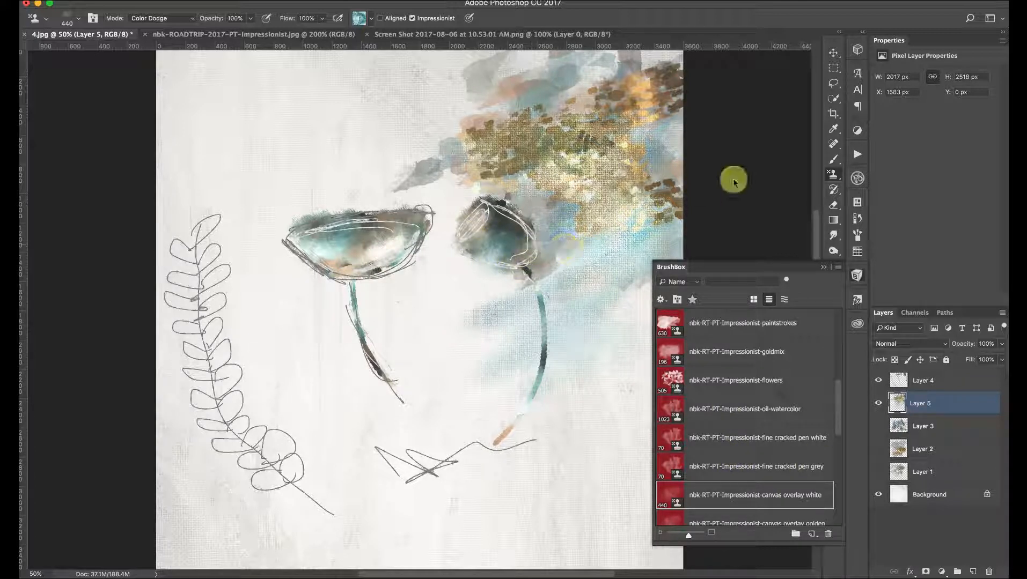
Brighten both flower heads on Layer 4 with the canvas overlay white brush
{"action": "left_click", "coordinate": [904, 380]}
{"action": "mouse_move", "coordinate": [385, 273]}
{"action": "left_mouse_down"}
{"action": "mouse_move", "coordinate": [326, 272]}
{"action": "mouse_move", "coordinate": [351, 266]}
{"action": "mouse_move", "coordinate": [321, 261]}
{"action": "left_mouse_up"}
{"action": "left_click_drag", "start_coordinate": [395, 254], "coordinate": [483, 254]}
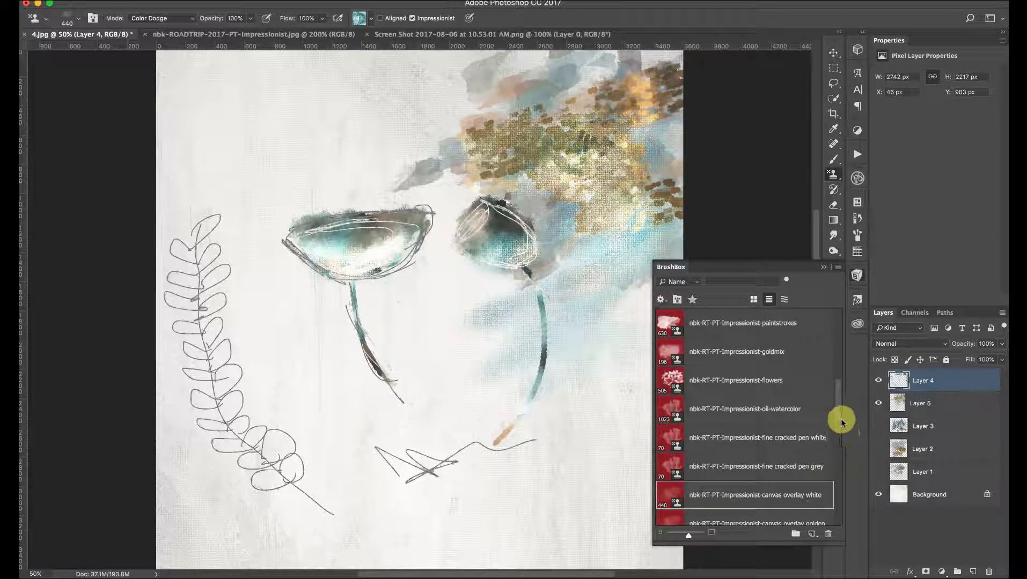
Paint canvas overlay golden texture in Color Dodge mode across the area below the flower heads on Layer 5
{"action": "left_click_drag", "start_coordinate": [841, 423], "coordinate": [840, 442]}
{"action": "left_click", "coordinate": [813, 452]}
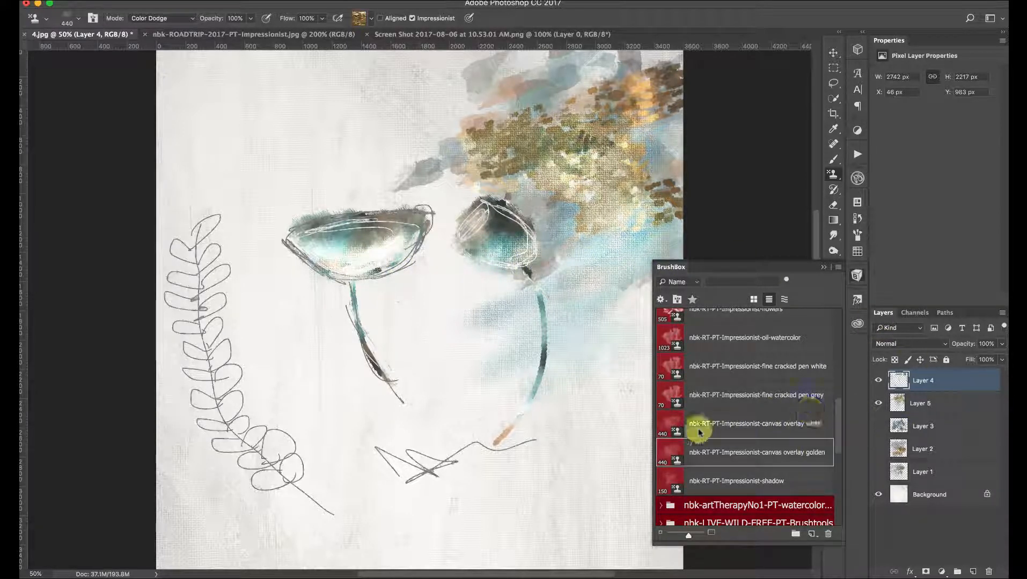
{"action": "left_click", "coordinate": [922, 382]}
{"action": "left_click", "coordinate": [937, 398]}
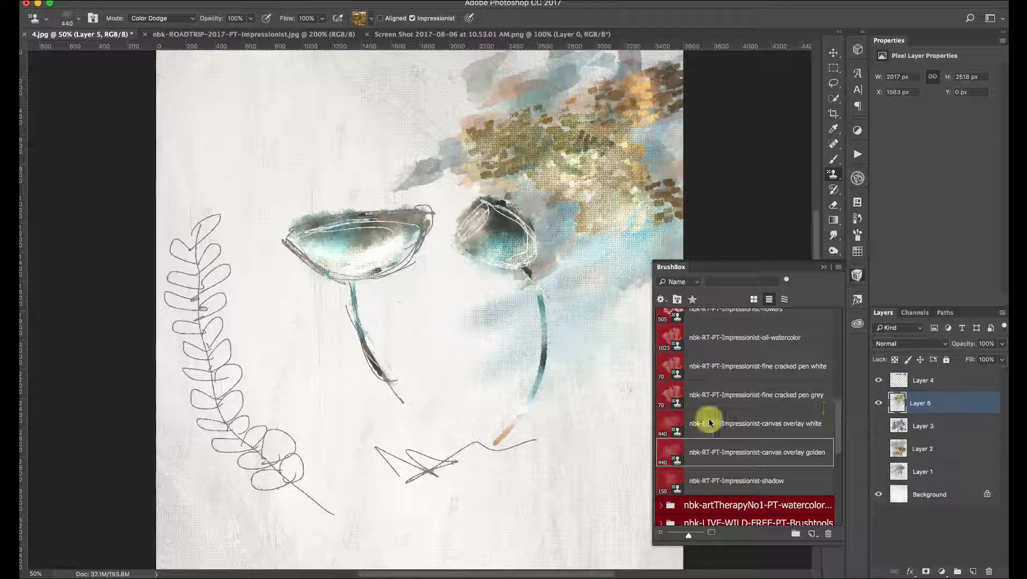
{"action": "mouse_move", "coordinate": [456, 472]}
{"action": "left_mouse_down"}
{"action": "mouse_move", "coordinate": [490, 449]}
{"action": "mouse_move", "coordinate": [412, 428]}
{"action": "mouse_move", "coordinate": [456, 435]}
{"action": "mouse_move", "coordinate": [341, 437]}
{"action": "left_mouse_up"}
{"action": "mouse_move", "coordinate": [270, 445]}
{"action": "left_mouse_down"}
{"action": "mouse_move", "coordinate": [380, 393]}
{"action": "mouse_move", "coordinate": [328, 401]}
{"action": "mouse_move", "coordinate": [256, 344]}
{"action": "mouse_move", "coordinate": [337, 362]}
{"action": "mouse_move", "coordinate": [549, 327]}
{"action": "mouse_move", "coordinate": [261, 350]}
{"action": "mouse_move", "coordinate": [505, 336]}
{"action": "mouse_move", "coordinate": [589, 383]}
{"action": "mouse_move", "coordinate": [339, 394]}
{"action": "mouse_move", "coordinate": [378, 444]}
{"action": "mouse_move", "coordinate": [457, 462]}
{"action": "mouse_move", "coordinate": [397, 485]}
{"action": "left_mouse_up"}
Shade the right flower's stem and the edges of both flower heads on Layer 5 with the shadow brush at size 150 in Multiply mode
{"action": "left_click", "coordinate": [783, 480]}
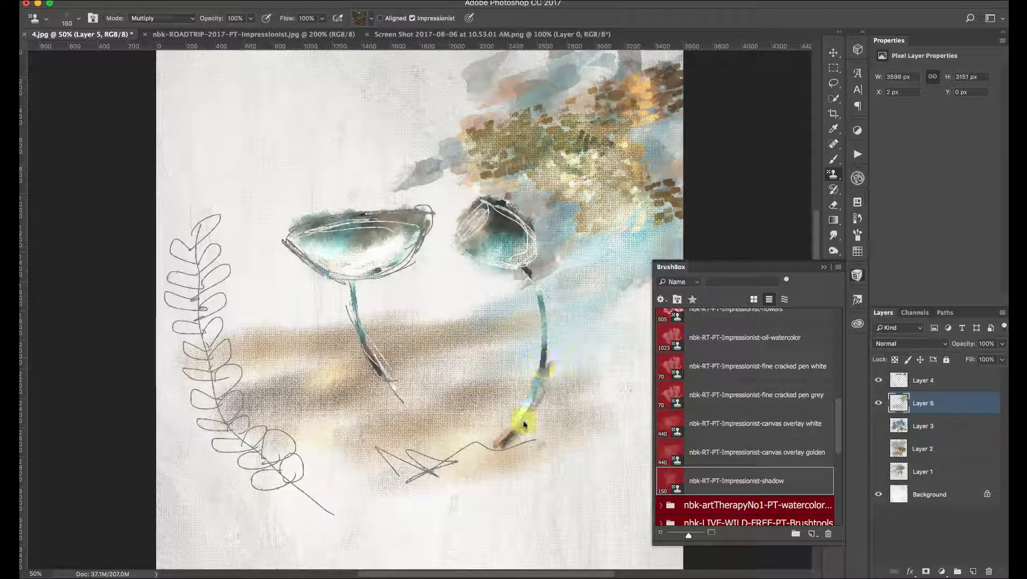
{"action": "left_click_drag", "start_coordinate": [524, 424], "coordinate": [544, 365]}
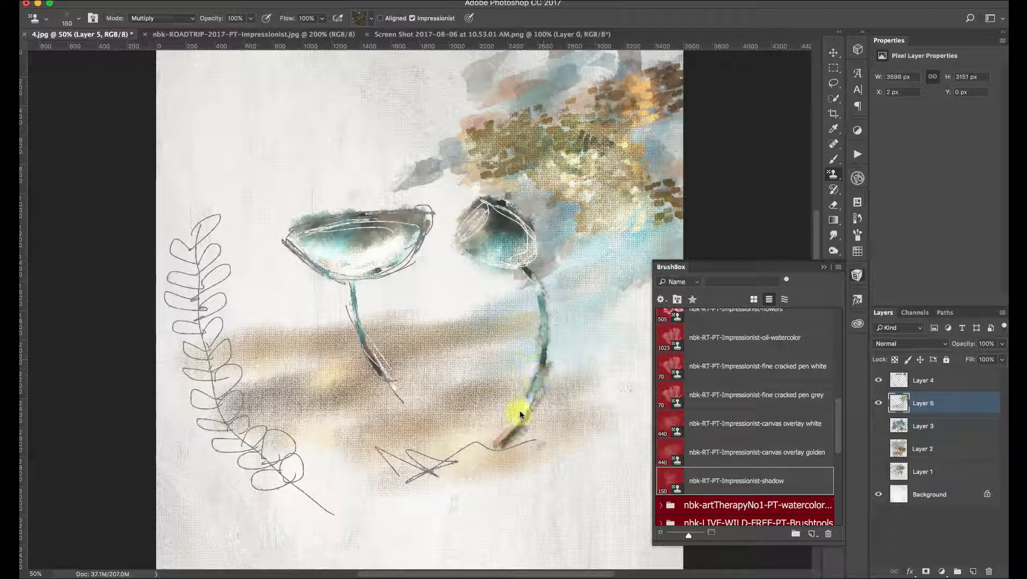
{"action": "left_click_drag", "start_coordinate": [521, 415], "coordinate": [498, 440]}
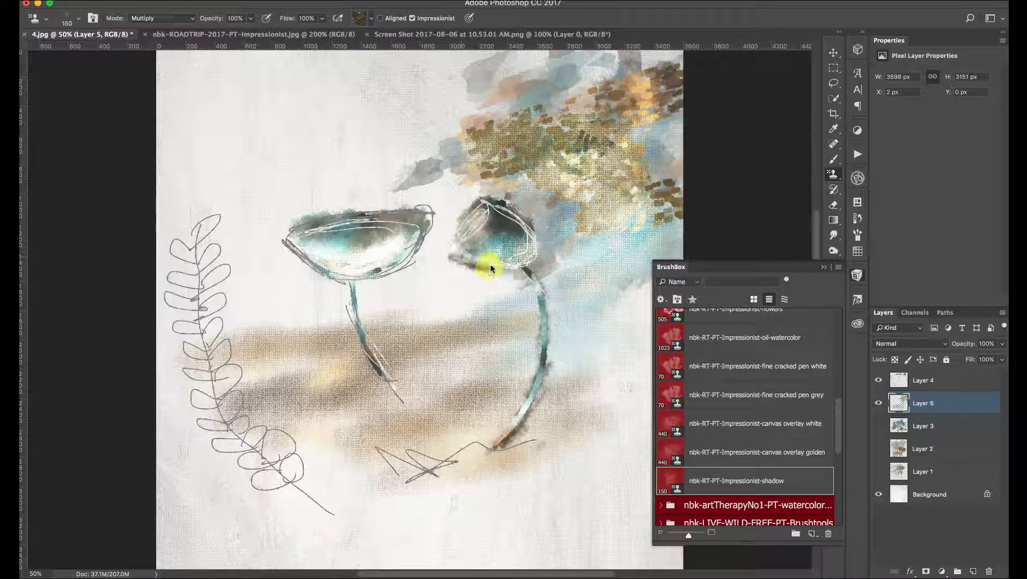
{"action": "mouse_move", "coordinate": [534, 244]}
{"action": "left_mouse_down"}
{"action": "mouse_move", "coordinate": [523, 209]}
{"action": "mouse_move", "coordinate": [540, 224]}
{"action": "mouse_move", "coordinate": [469, 255]}
{"action": "left_mouse_up"}
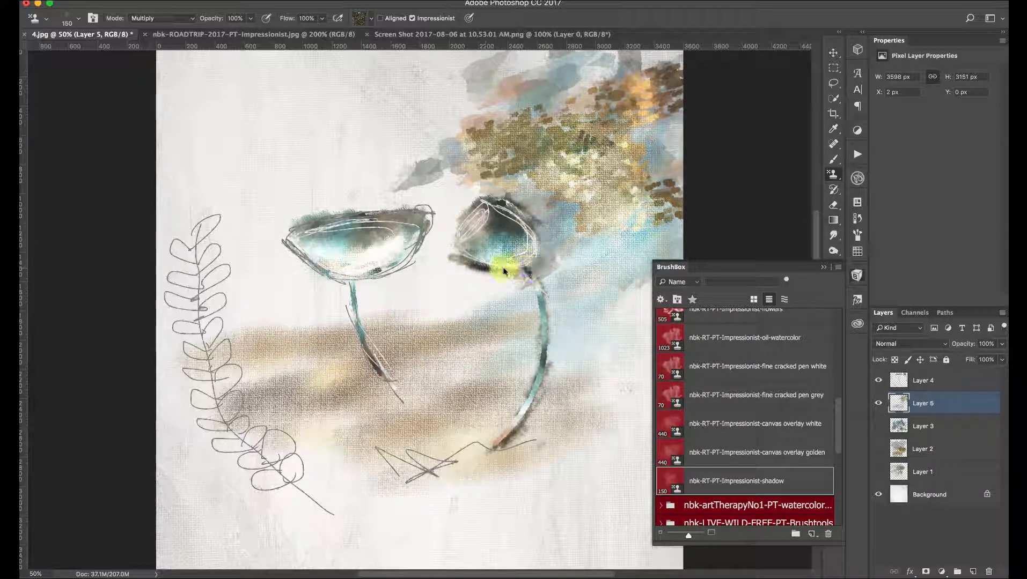
{"action": "left_click_drag", "start_coordinate": [397, 270], "coordinate": [348, 242]}
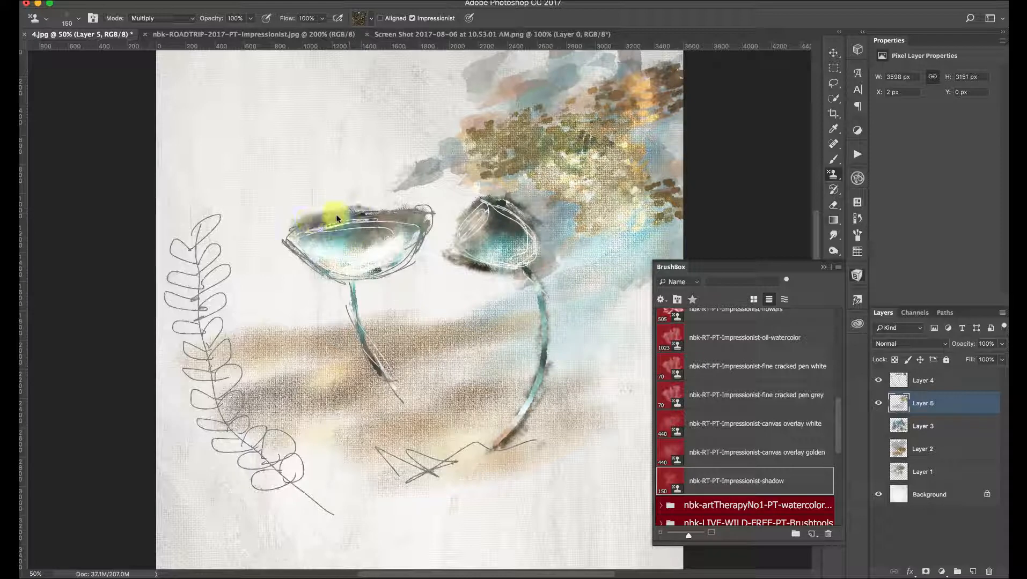
{"action": "left_click_drag", "start_coordinate": [411, 212], "coordinate": [303, 227]}
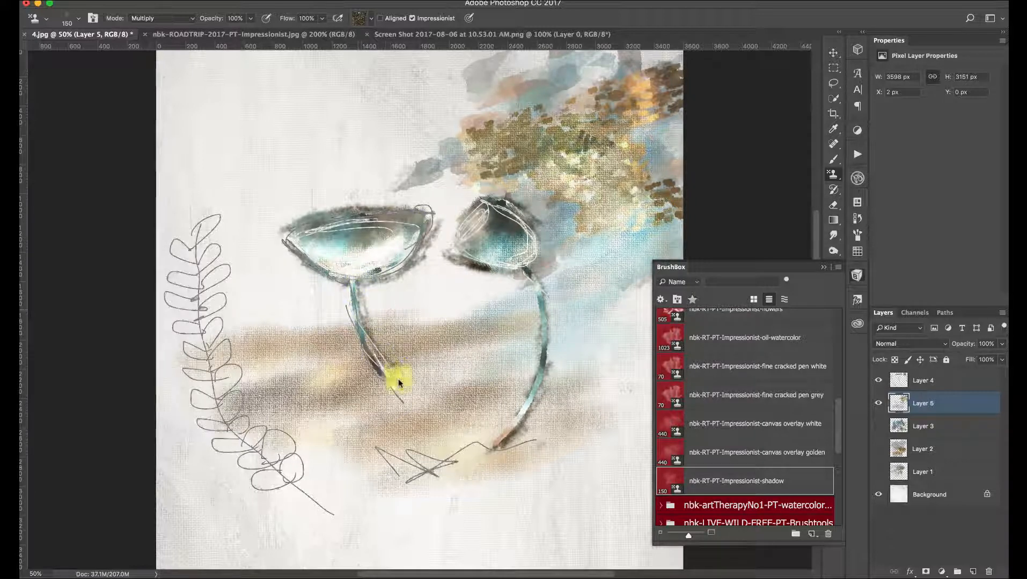
Paint the upper leaves of the sketched branch on Layer 5 with the oil-watercolor brush reduced to size 200
{"action": "left_click", "coordinate": [767, 335]}
{"action": "left_click_drag", "start_coordinate": [569, 343], "coordinate": [449, 361]}
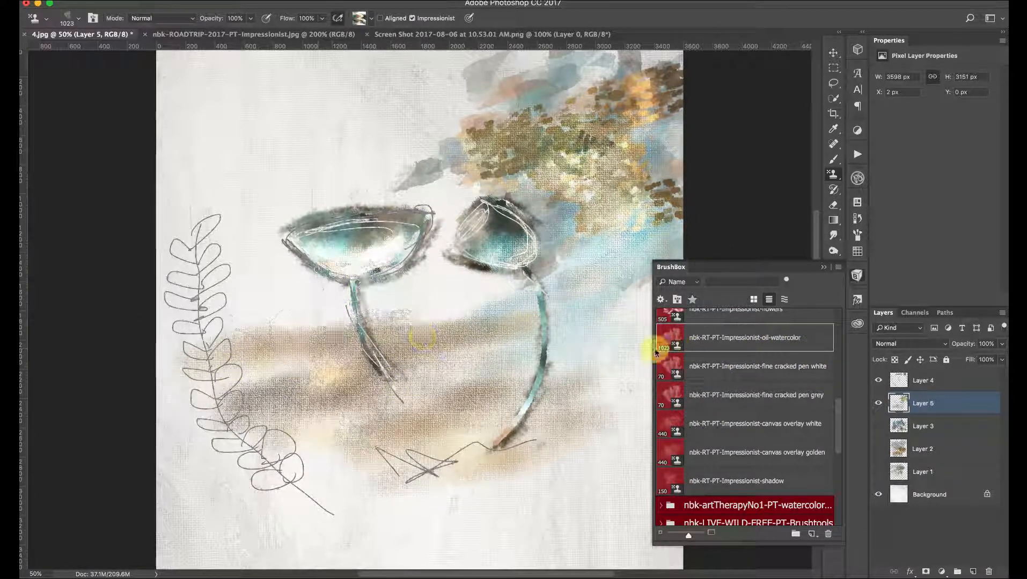
{"action": "left_click_drag", "start_coordinate": [837, 407], "coordinate": [835, 389]}
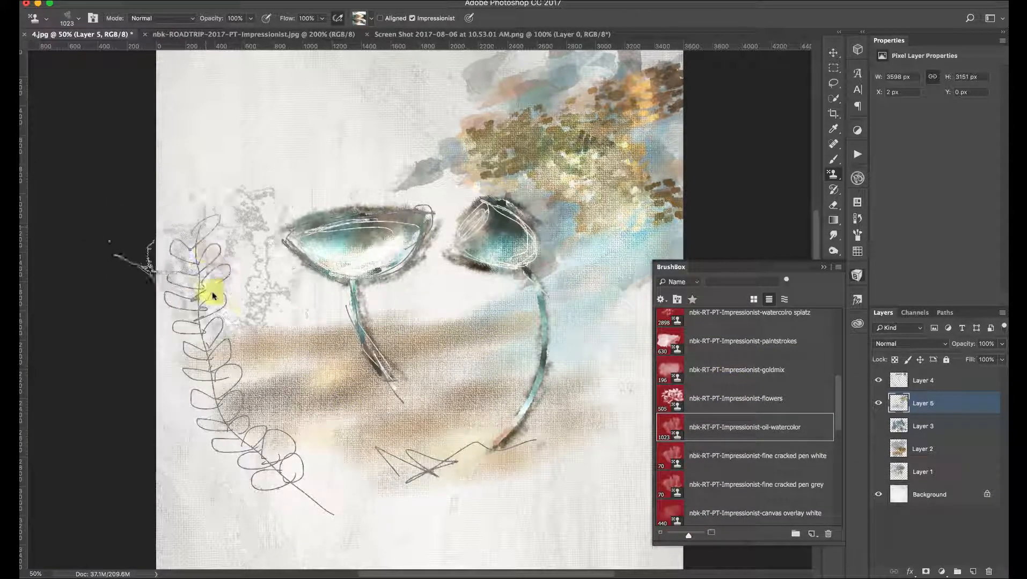
{"action": "key", "text": "bracketleft"}
{"action": "key", "text": "bracketleft"}
{"action": "key", "text": "bracketleft"}
{"action": "key", "text": "bracketleft"}
{"action": "key", "text": "bracketleft"}
{"action": "key", "text": "bracketleft"}
{"action": "key", "text": "bracketleft"}
{"action": "key", "text": "bracketleft"}
{"action": "key", "text": "bracketleft"}
{"action": "key", "text": "bracketleft"}
{"action": "key", "text": "bracketleft"}
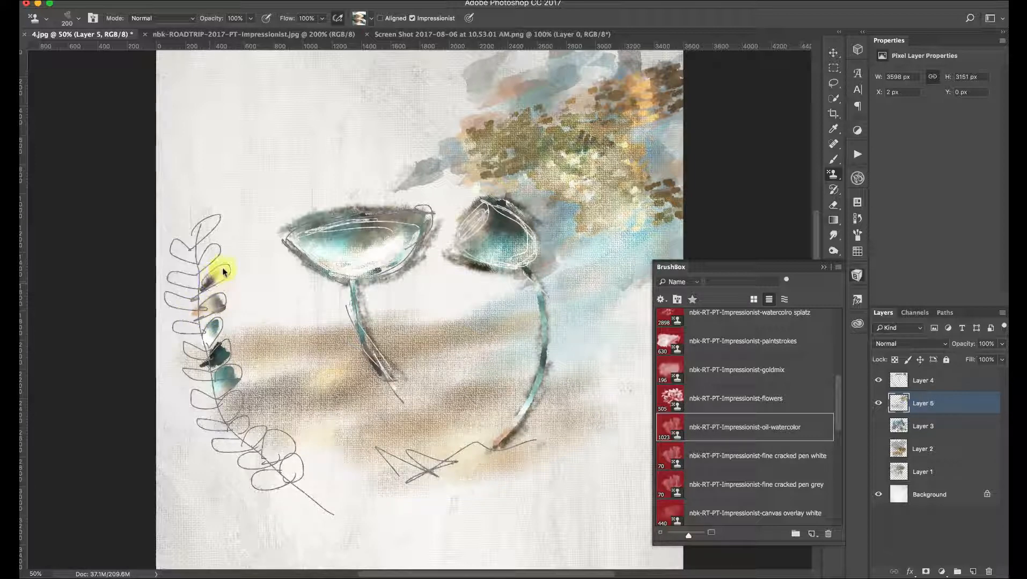
{"action": "mouse_move", "coordinate": [199, 243]}
{"action": "left_mouse_down"}
{"action": "mouse_move", "coordinate": [202, 314]}
{"action": "mouse_move", "coordinate": [177, 300]}
{"action": "mouse_move", "coordinate": [173, 255]}
{"action": "mouse_move", "coordinate": [195, 300]}
{"action": "mouse_move", "coordinate": [219, 271]}
{"action": "mouse_move", "coordinate": [217, 319]}
{"action": "mouse_move", "coordinate": [199, 352]}
{"action": "mouse_move", "coordinate": [189, 344]}
{"action": "mouse_move", "coordinate": [510, 449]}
{"action": "left_mouse_up"}
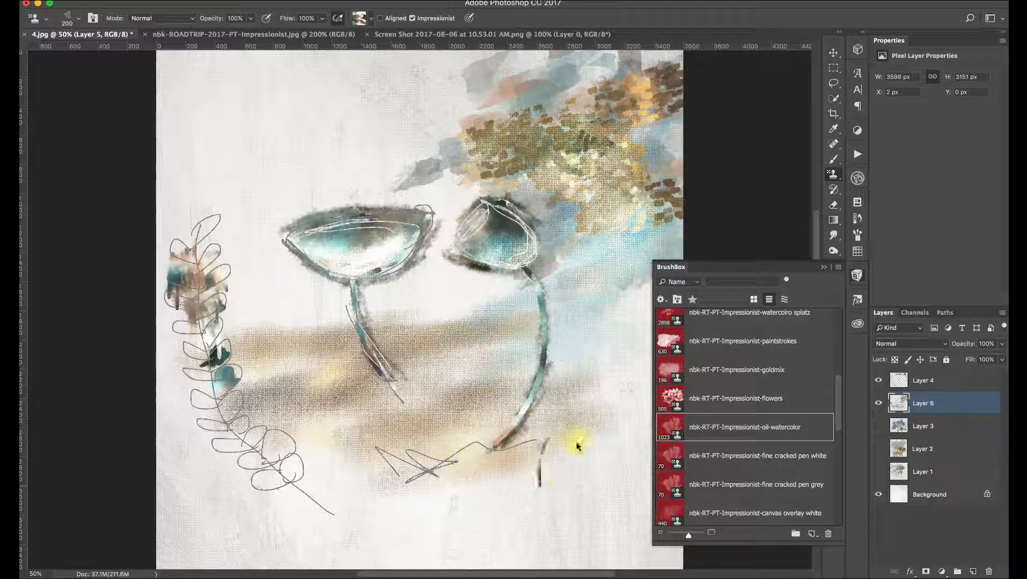
Paint a small open flower below the right stem and a tulip with a curved stem beside the leafy branch using the oil-watercolor brush
{"action": "mouse_move", "coordinate": [578, 445]}
{"action": "left_mouse_down"}
{"action": "mouse_move", "coordinate": [538, 486]}
{"action": "mouse_move", "coordinate": [580, 466]}
{"action": "mouse_move", "coordinate": [563, 507]}
{"action": "mouse_move", "coordinate": [534, 491]}
{"action": "mouse_move", "coordinate": [533, 508]}
{"action": "mouse_move", "coordinate": [508, 479]}
{"action": "mouse_move", "coordinate": [536, 485]}
{"action": "mouse_move", "coordinate": [531, 459]}
{"action": "mouse_move", "coordinate": [537, 495]}
{"action": "mouse_move", "coordinate": [545, 478]}
{"action": "mouse_move", "coordinate": [538, 498]}
{"action": "mouse_move", "coordinate": [548, 473]}
{"action": "mouse_move", "coordinate": [583, 484]}
{"action": "mouse_move", "coordinate": [556, 499]}
{"action": "mouse_move", "coordinate": [572, 500]}
{"action": "mouse_move", "coordinate": [570, 476]}
{"action": "mouse_move", "coordinate": [554, 485]}
{"action": "mouse_move", "coordinate": [509, 457]}
{"action": "mouse_move", "coordinate": [530, 466]}
{"action": "mouse_move", "coordinate": [531, 488]}
{"action": "left_mouse_up"}
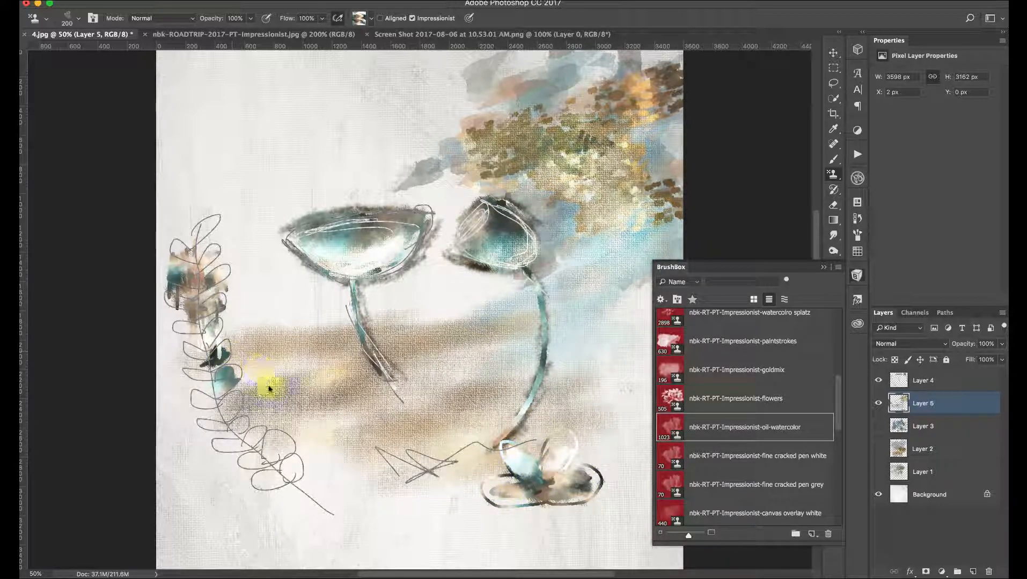
{"action": "mouse_move", "coordinate": [285, 374]}
{"action": "left_mouse_down"}
{"action": "mouse_move", "coordinate": [318, 355]}
{"action": "mouse_move", "coordinate": [327, 420]}
{"action": "mouse_move", "coordinate": [331, 386]}
{"action": "mouse_move", "coordinate": [353, 417]}
{"action": "left_mouse_up"}
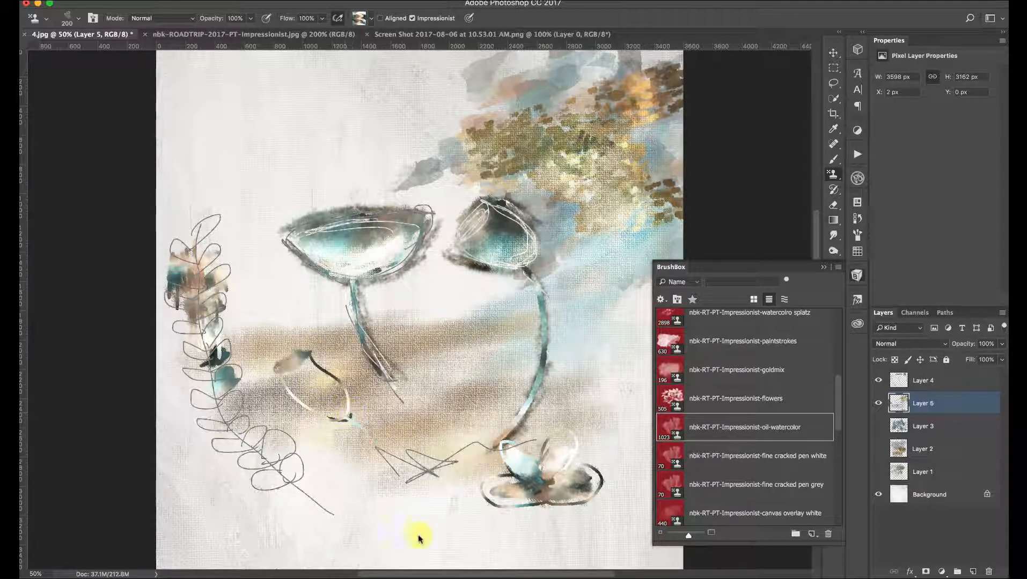
{"action": "left_click_drag", "start_coordinate": [418, 538], "coordinate": [419, 540]}
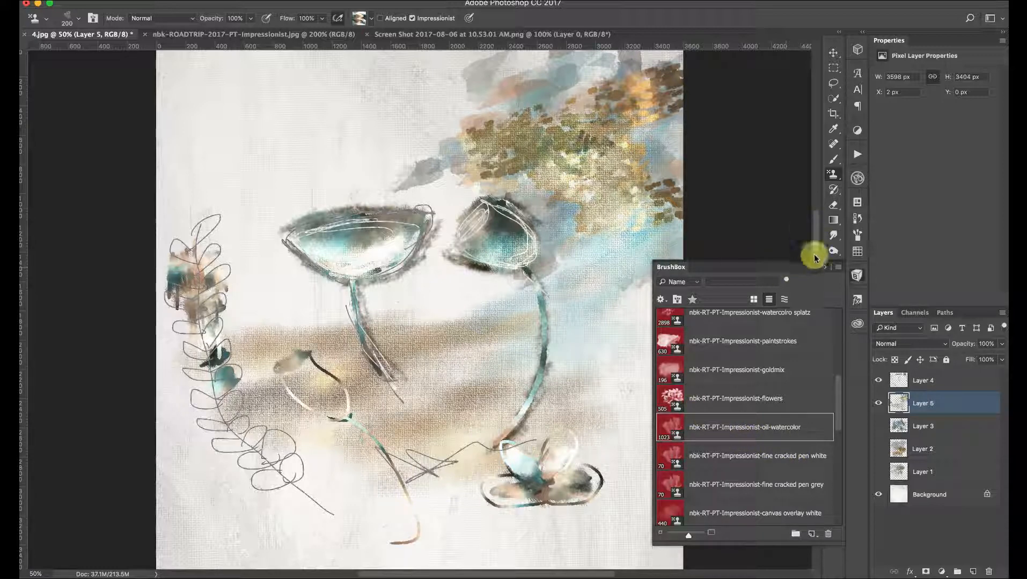
Collapse the brush panel and show the nbk-ROADTRIP-2017-PT-Impressionist.jpg preview with the Move tool active
{"action": "left_click", "coordinate": [825, 266]}
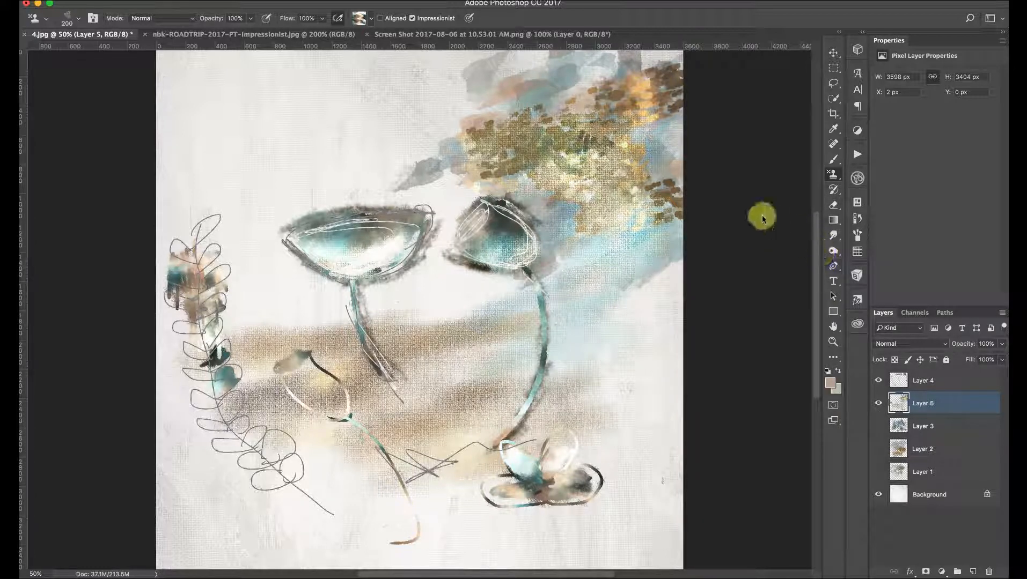
{"action": "left_click", "coordinate": [274, 35]}
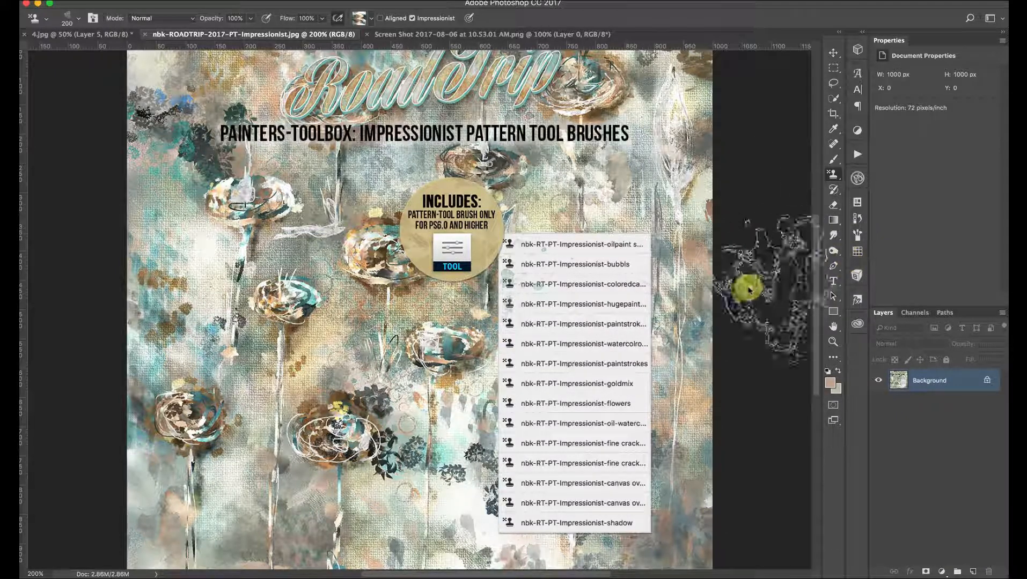
{"action": "left_click", "coordinate": [833, 52]}
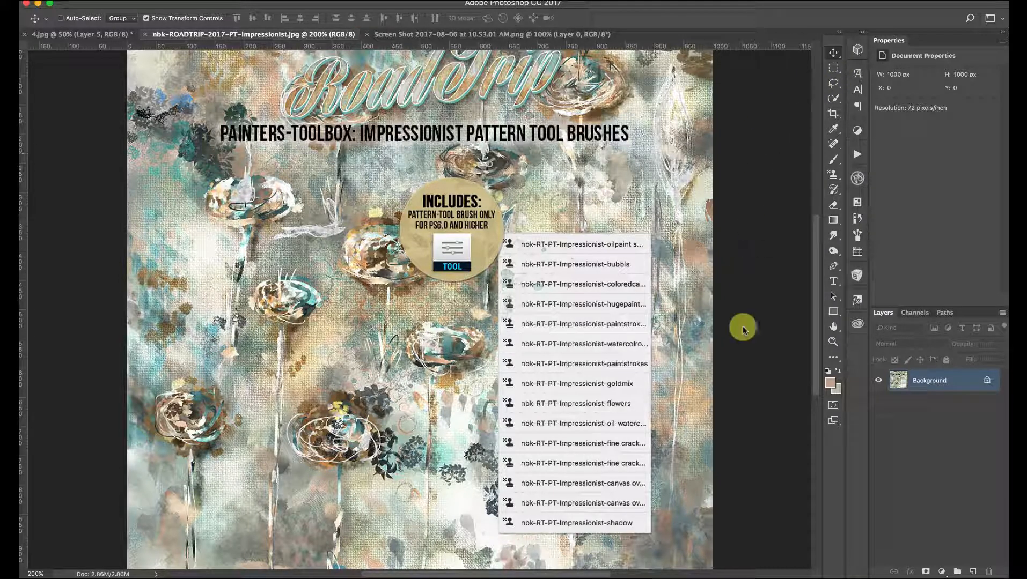